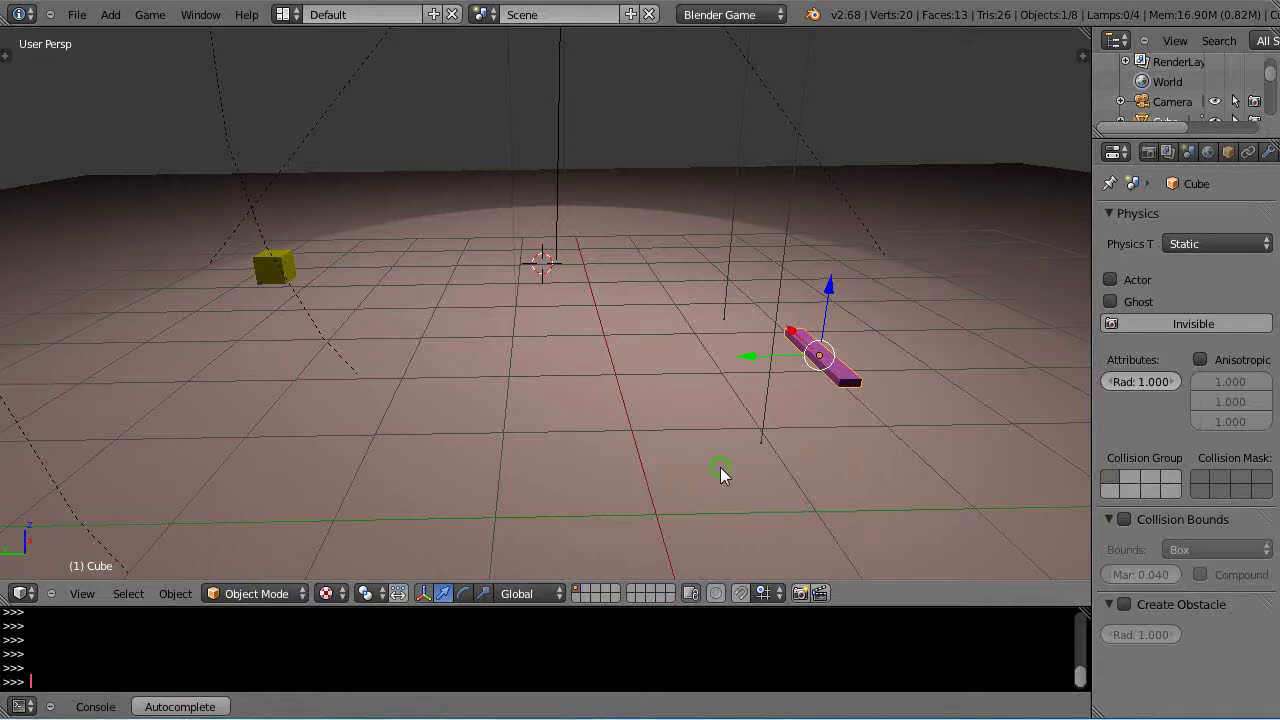
# Run the game to test how the pink bar moves, and stop it
pyautogui.moveTo(720, 468); pyautogui.dragTo(728, 449, button='middle')
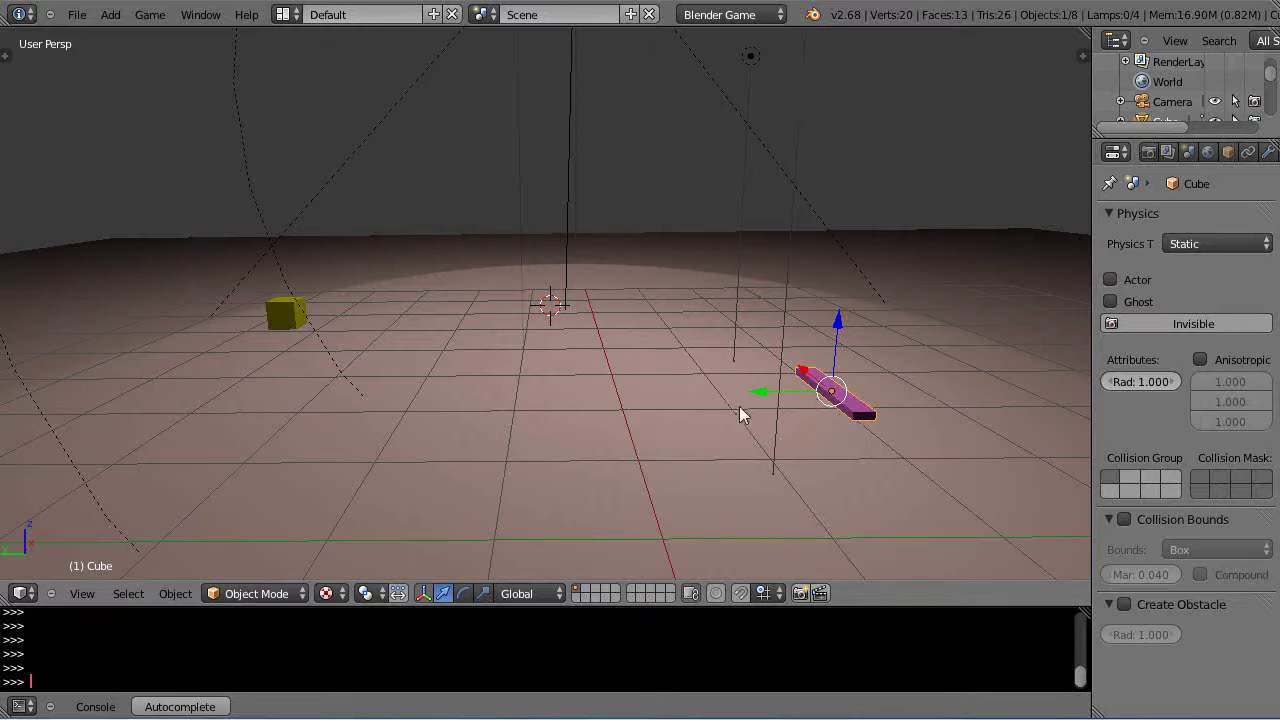
pyautogui.moveTo(740, 423); pyautogui.dragTo(745, 473, button='middle')
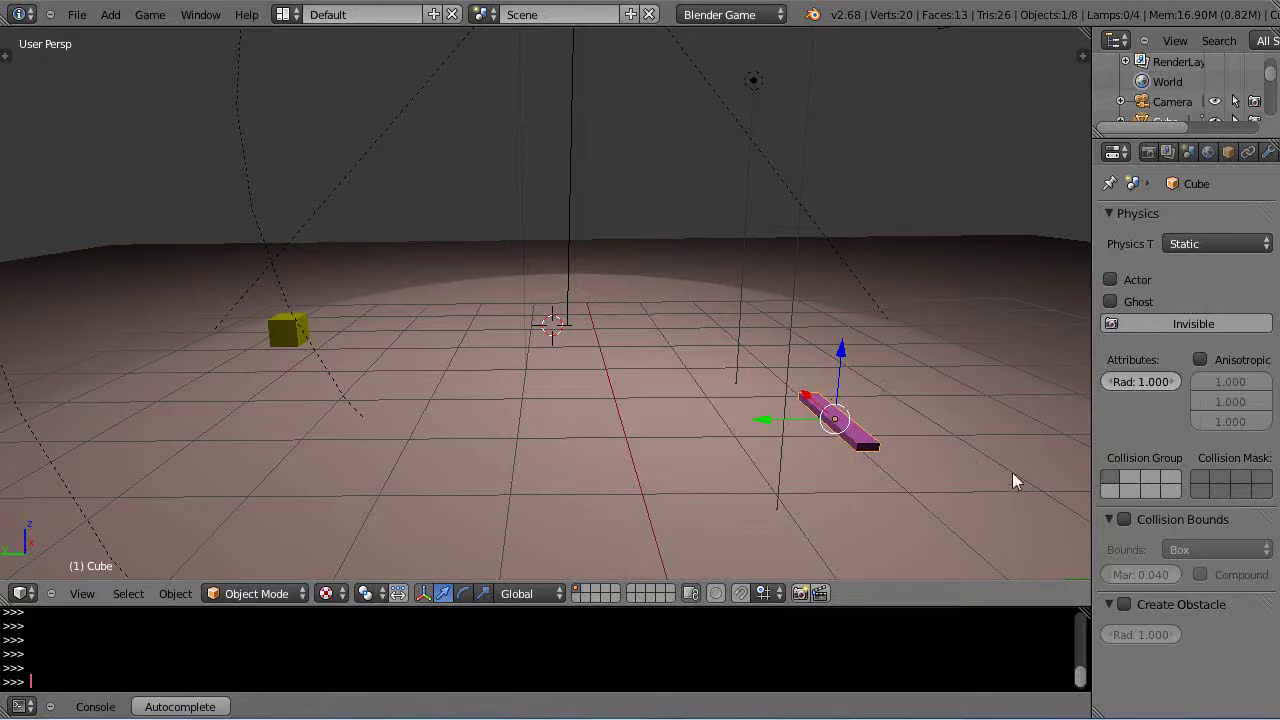
pyautogui.press('p')
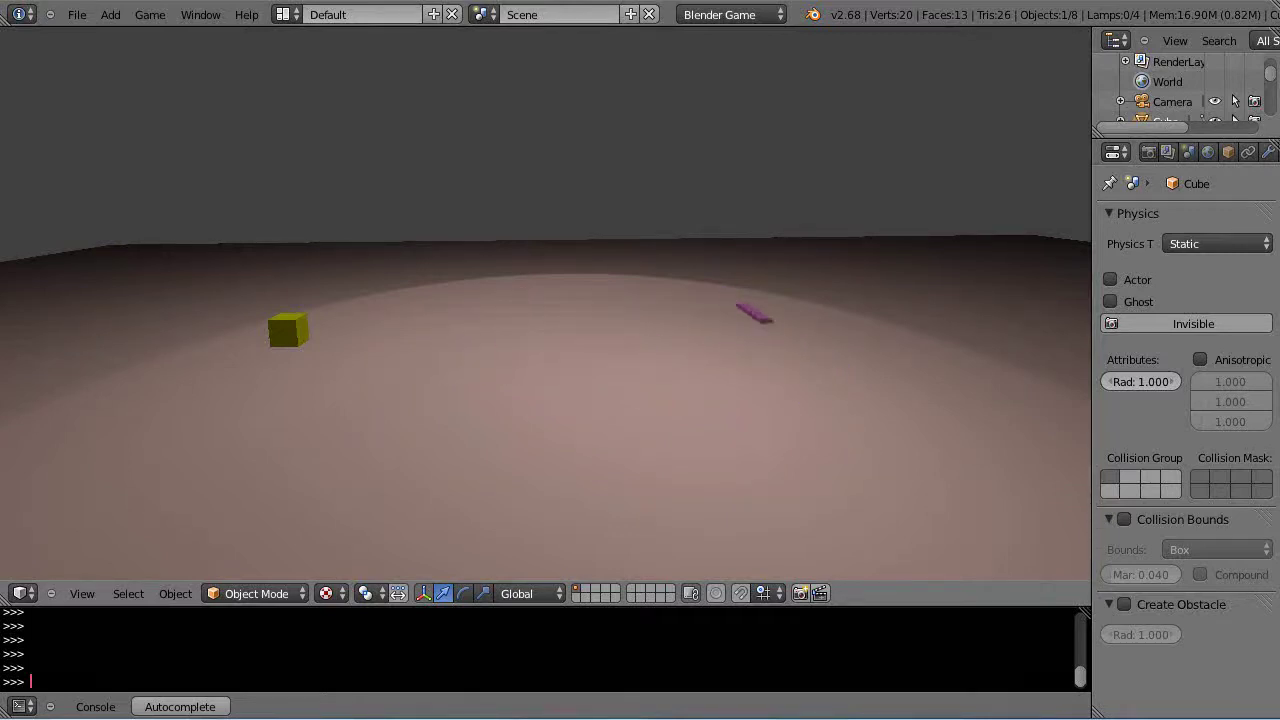
pyautogui.press('Escape')
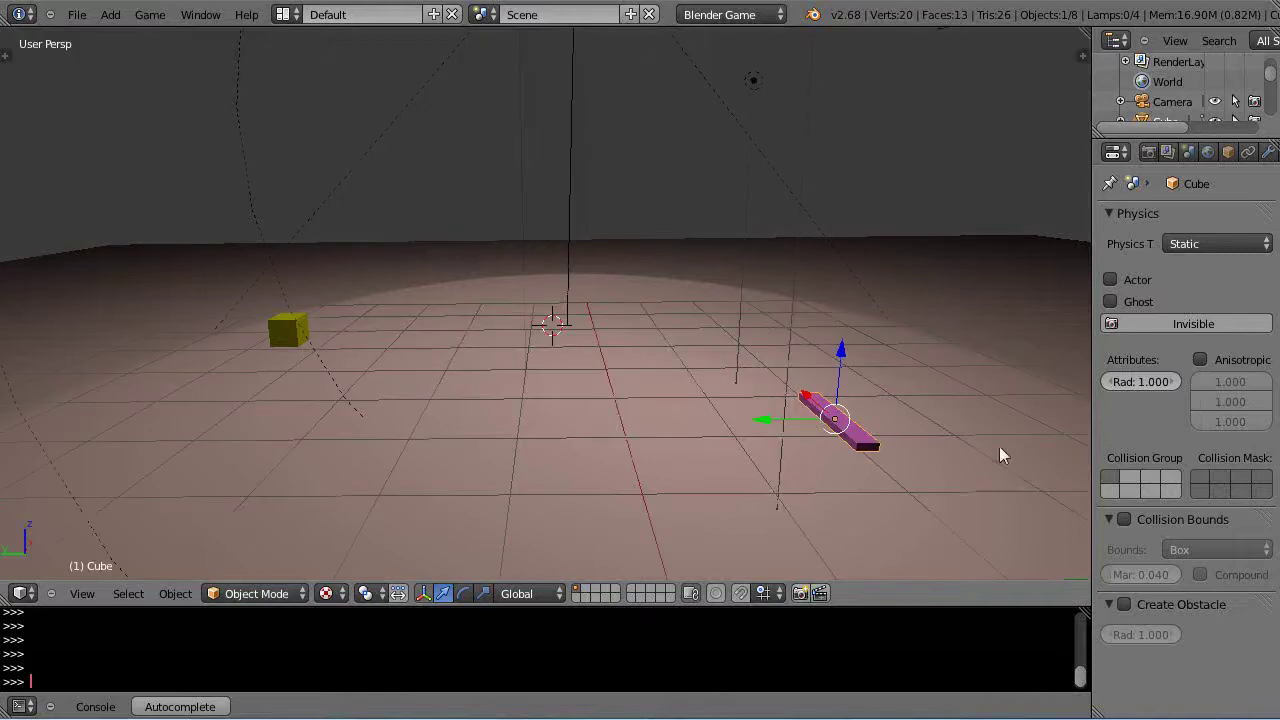
# Examine the pink bar's keyboard sensors and motion actuators in the Game Logic layout, and return to the Default layout
pyautogui.click(286, 16)
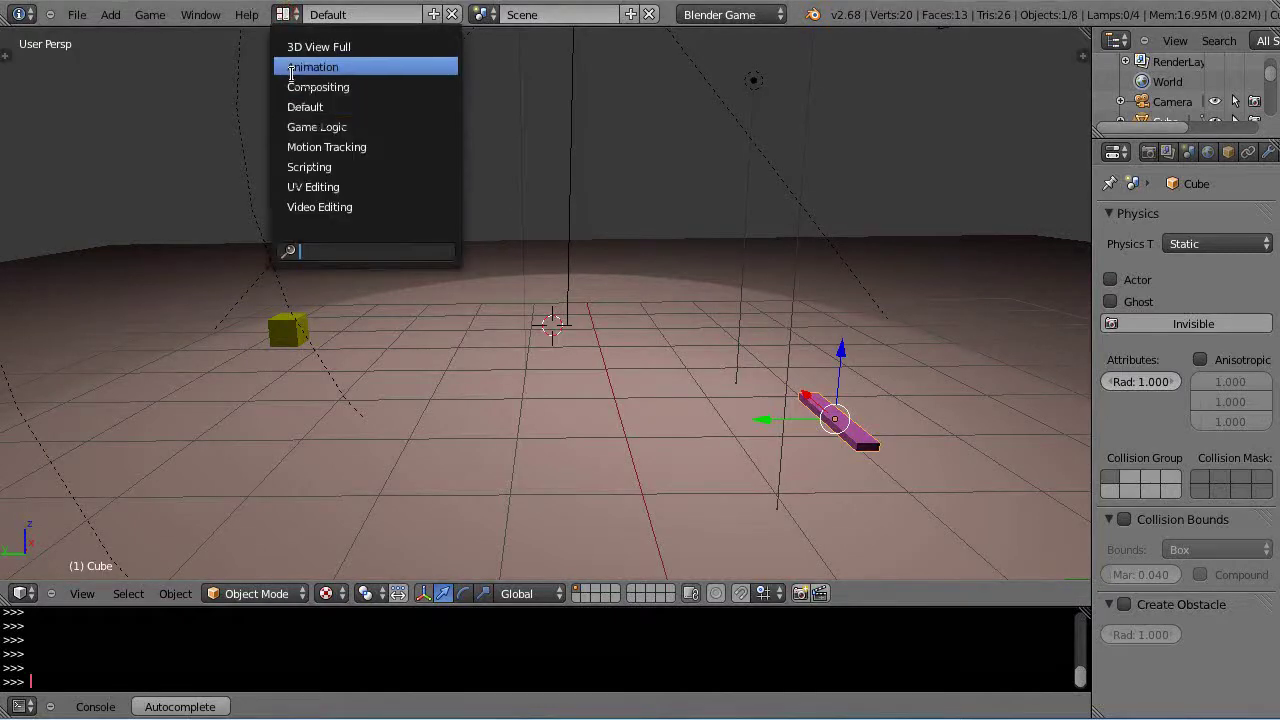
pyautogui.click(312, 128)
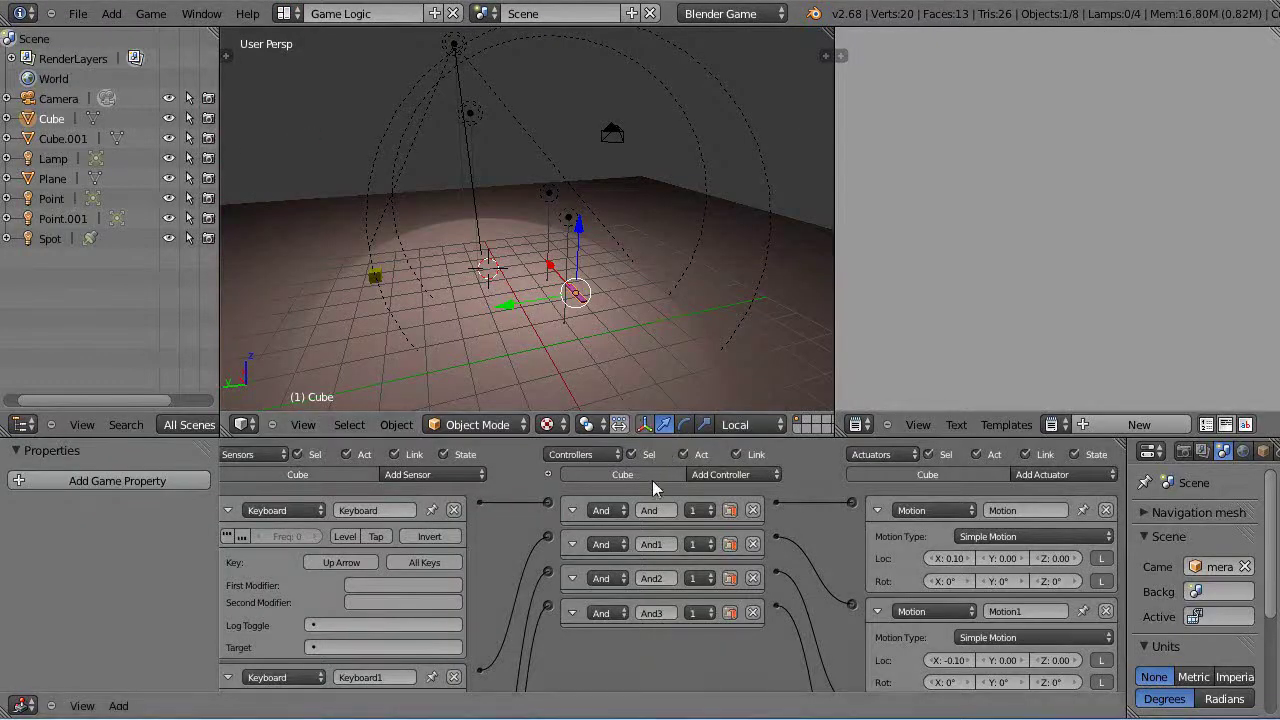
pyautogui.hotkey('ctrl', 'Up')
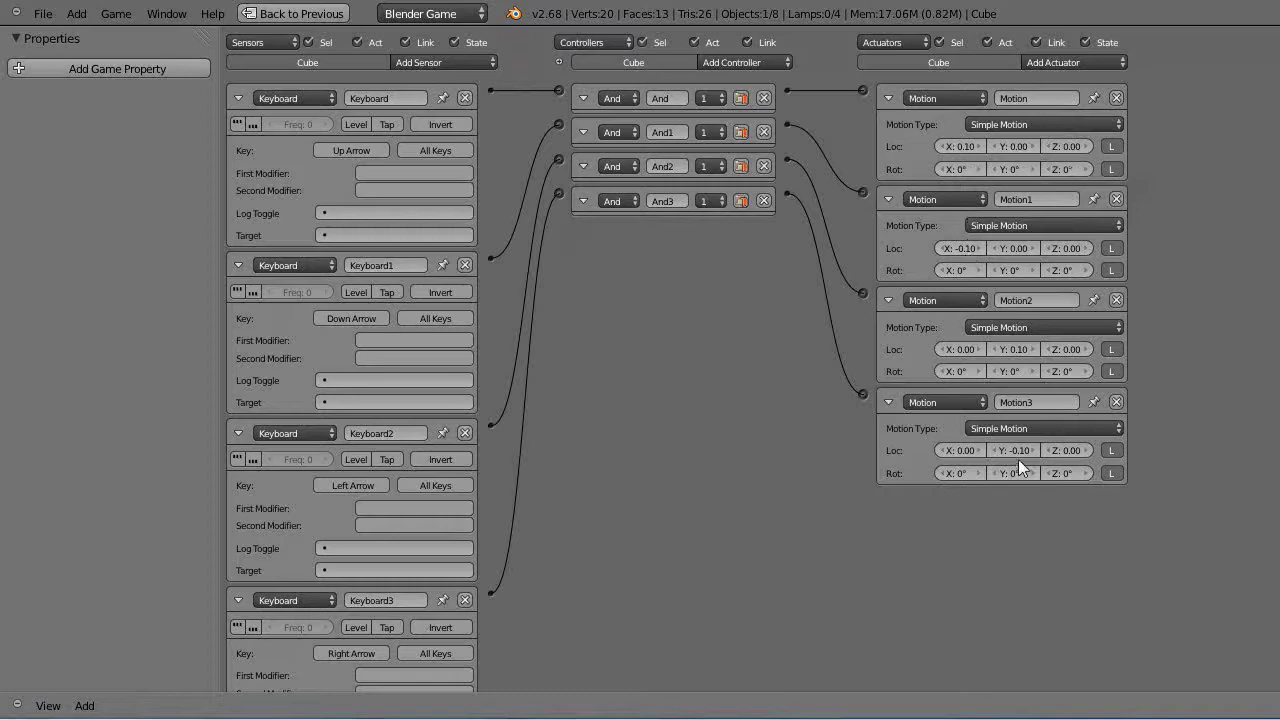
pyautogui.hotkey('ctrl', 'Up')
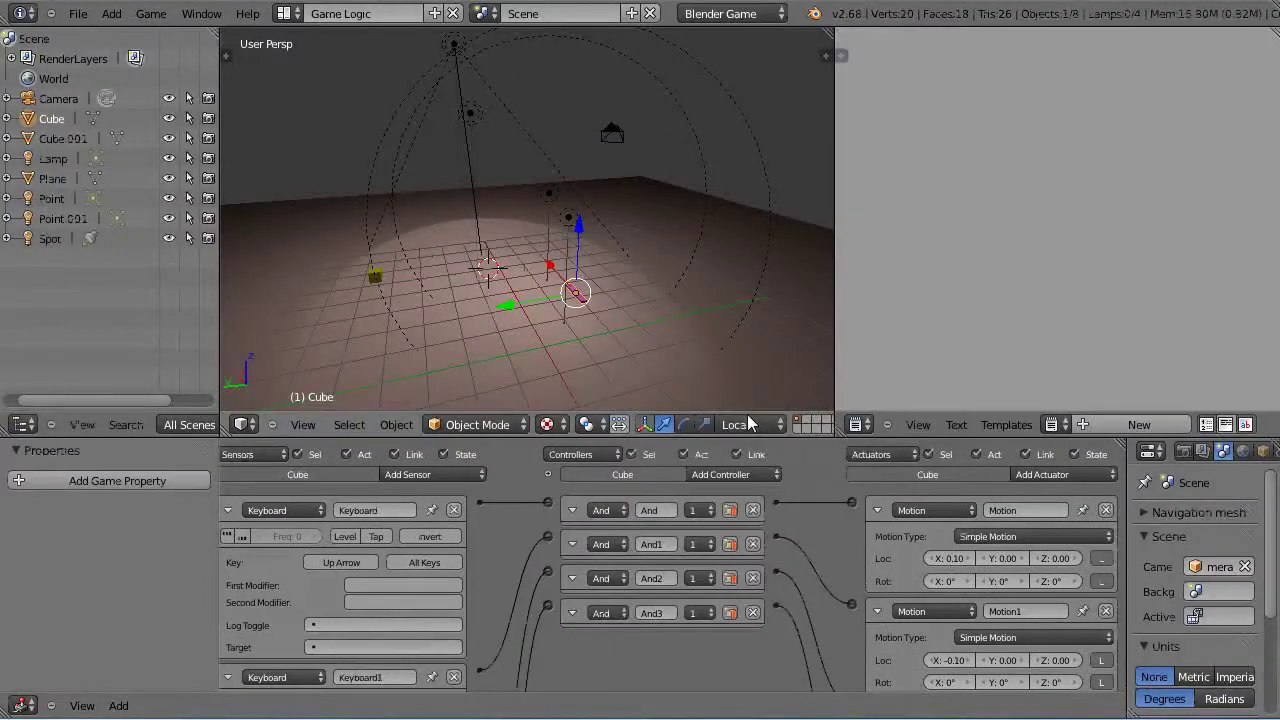
pyautogui.click(284, 13)
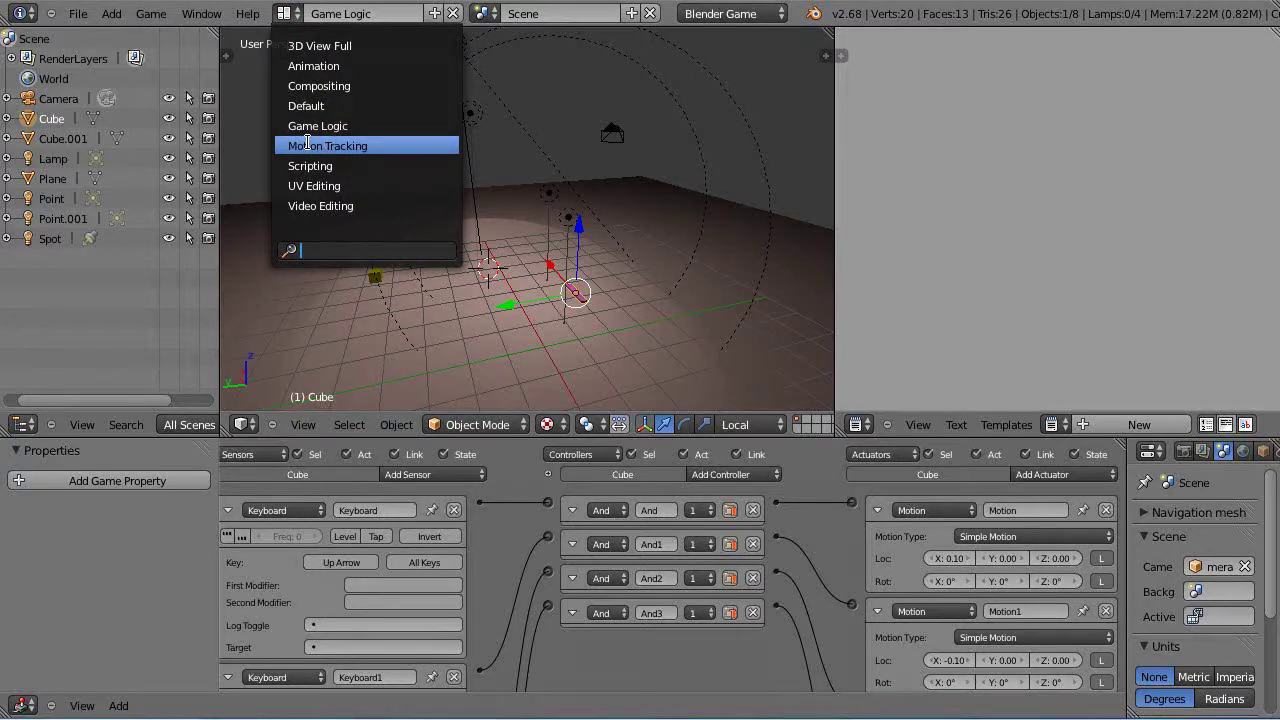
pyautogui.click(310, 105)
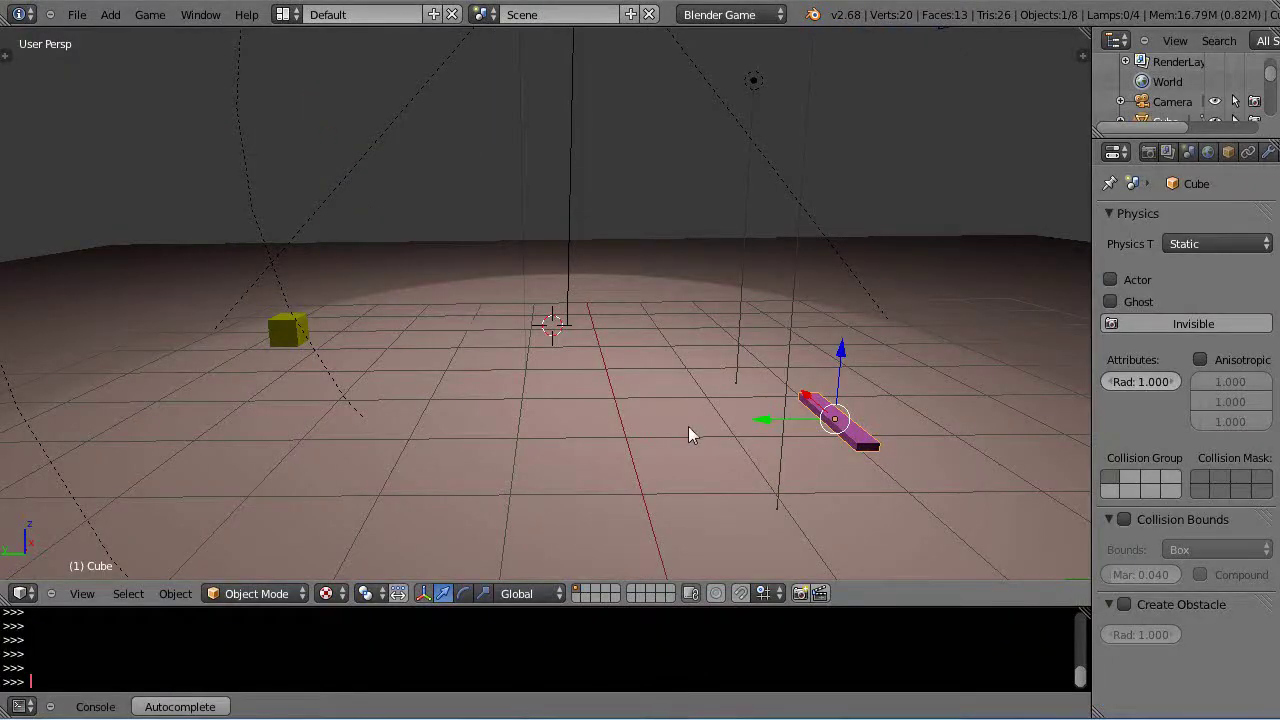
# Select the yellow cube and switch to the Game Logic screen layout
pyautogui.scroll(2, 688, 426)
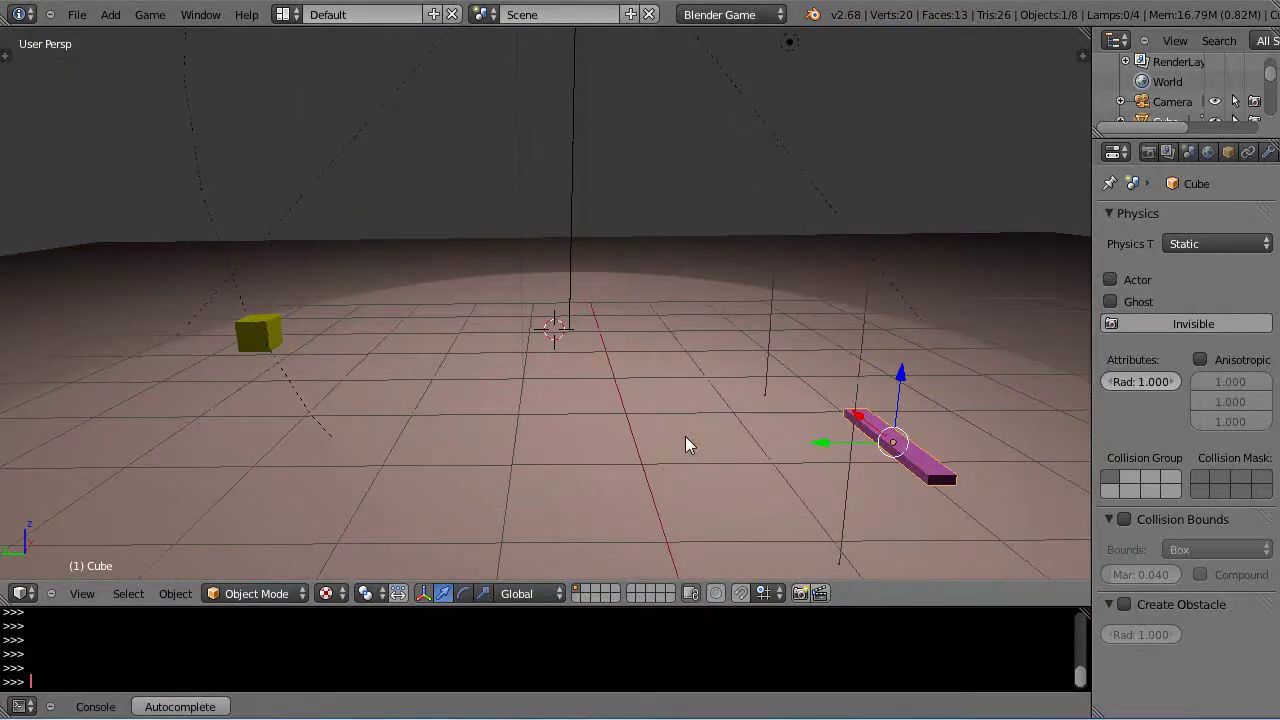
pyautogui.rightClick(261, 328)
pyautogui.rightClick(266, 333)
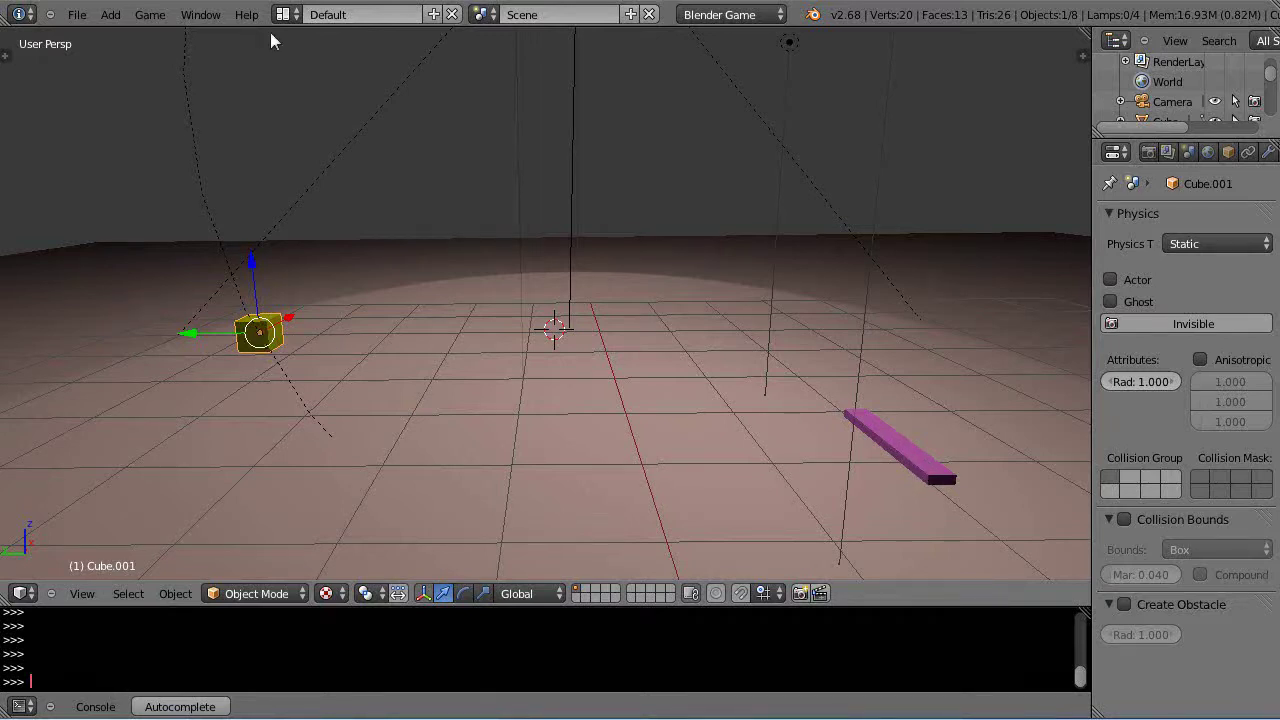
pyautogui.click(296, 20)
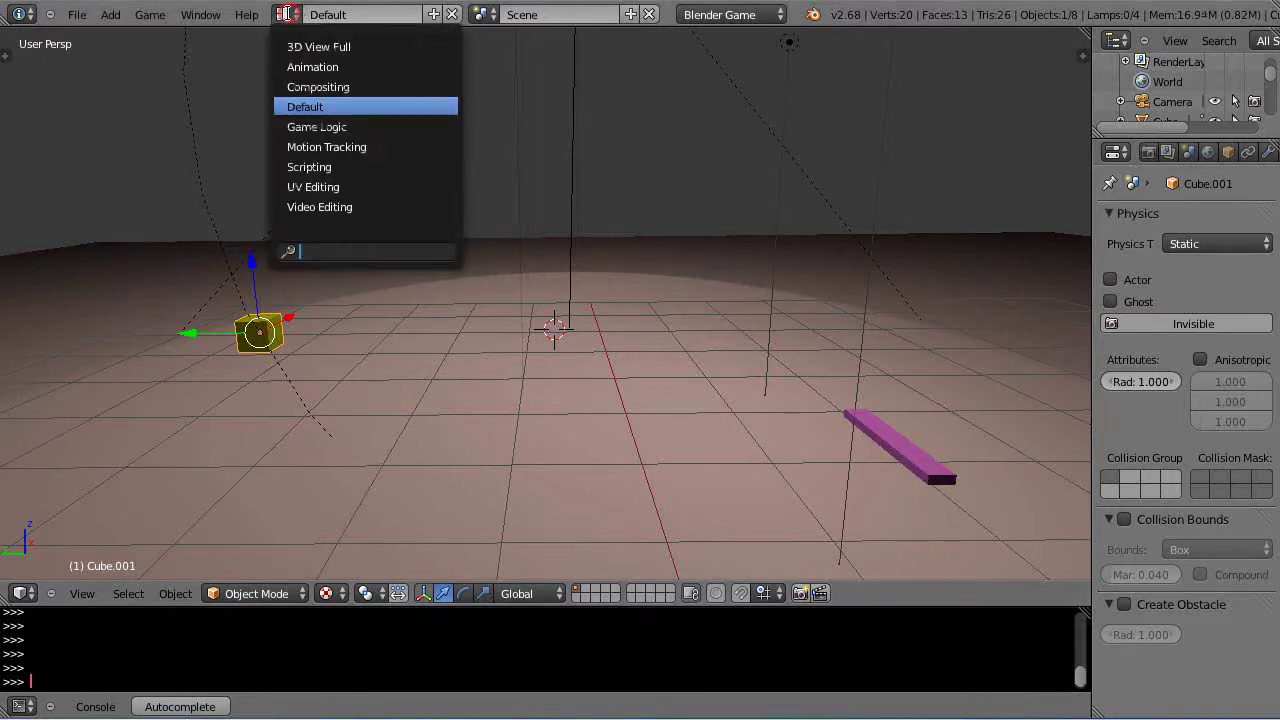
pyautogui.click(315, 132)
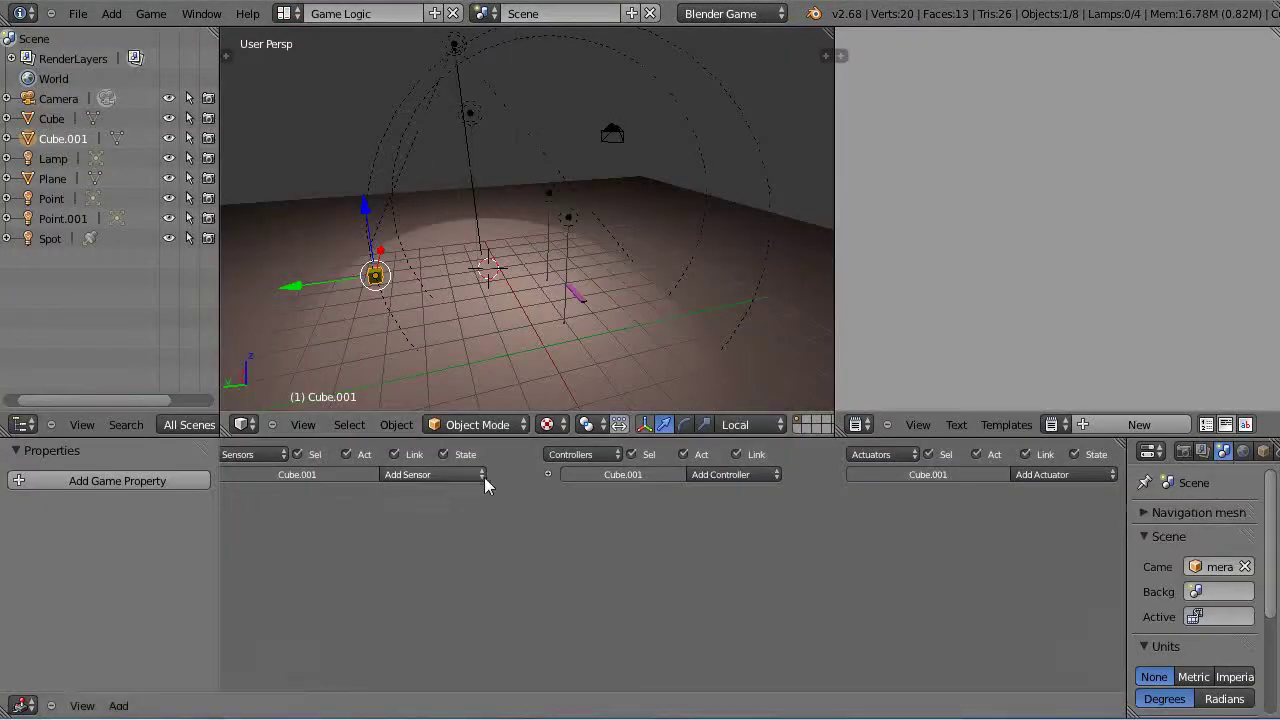
# Maximize the logic editor and add an Always sensor to the yellow cube
pyautogui.hotkey('ctrl', 'Up')
pyautogui.scroll(4, 450, 98)
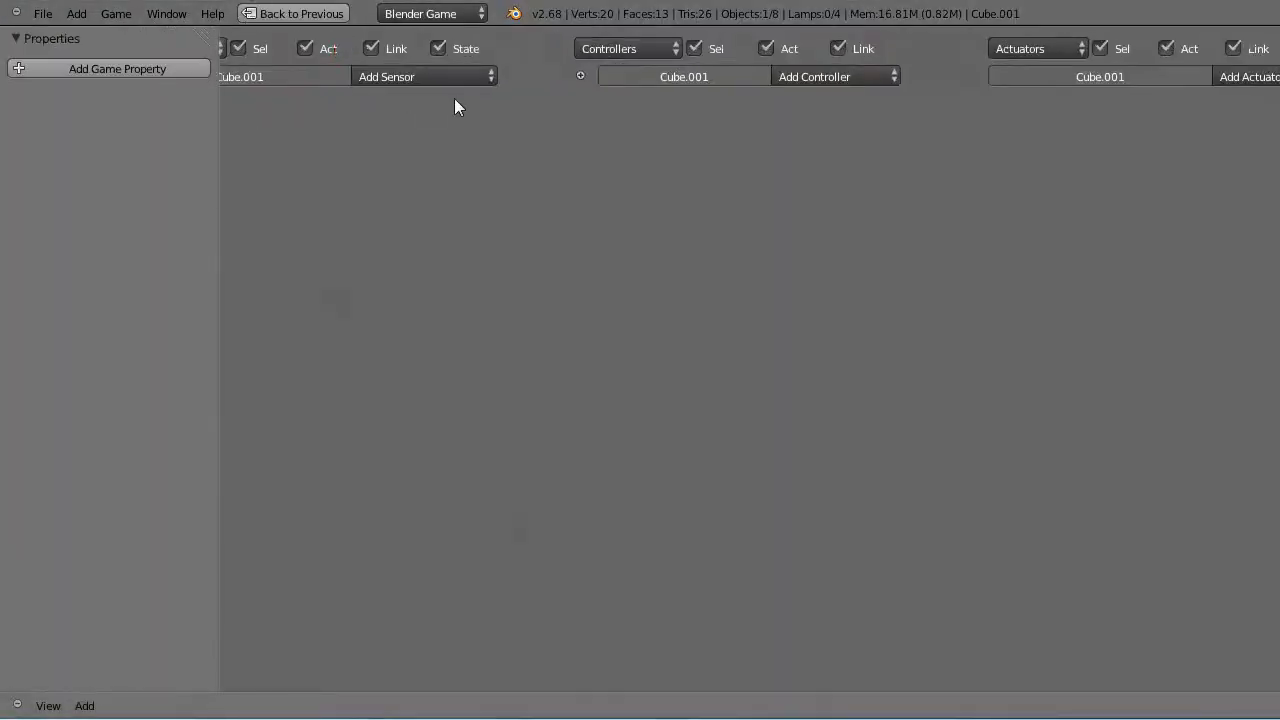
pyautogui.moveTo(428, 223); pyautogui.dragTo(543, 262, button='middle')
pyautogui.click(595, 77)
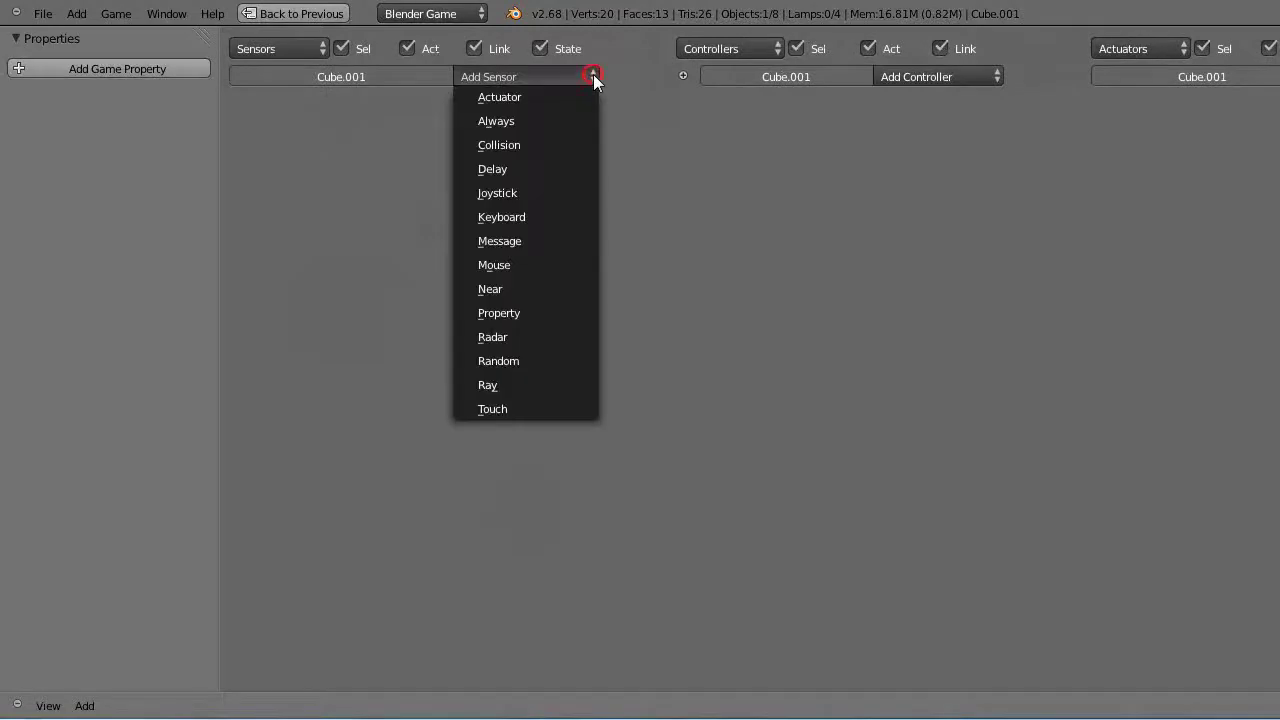
pyautogui.click(522, 121)
# Add a Steering actuator to the yellow cube and link the Always sensor to it through an And controller
pyautogui.moveTo(977, 257); pyautogui.dragTo(543, 374, button='middle')
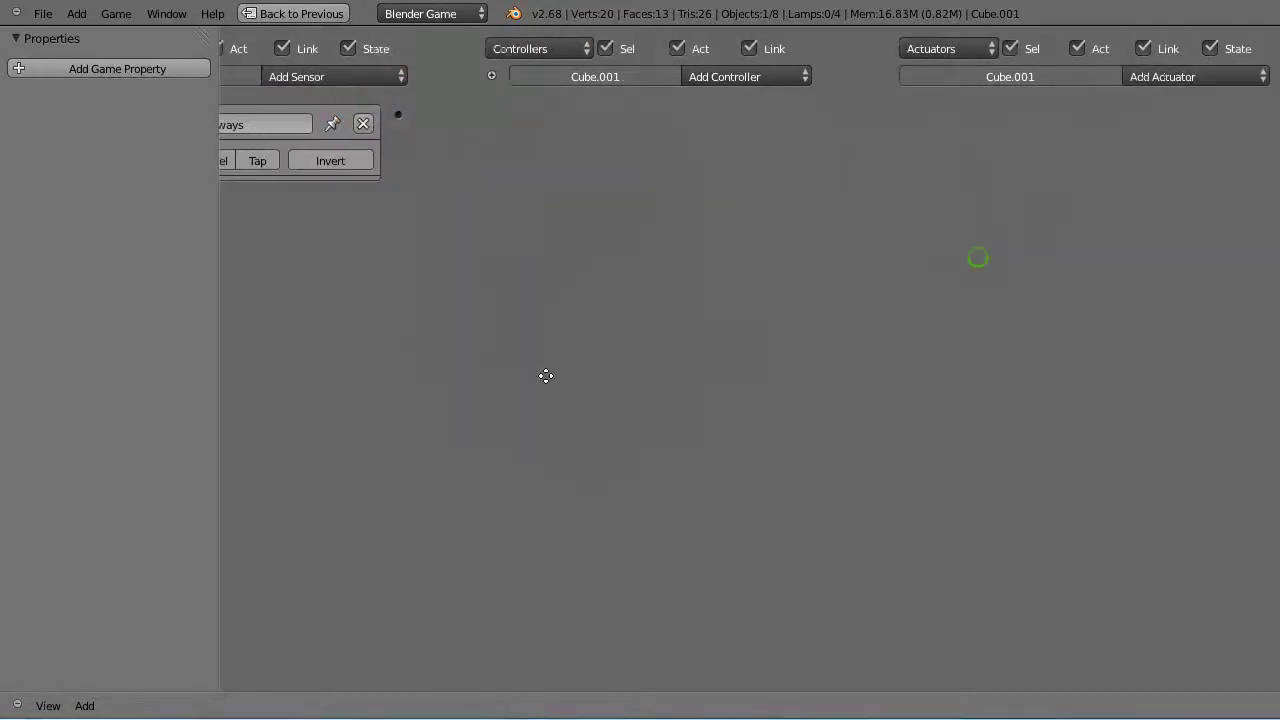
pyautogui.click(1182, 77)
pyautogui.click(1232, 77)
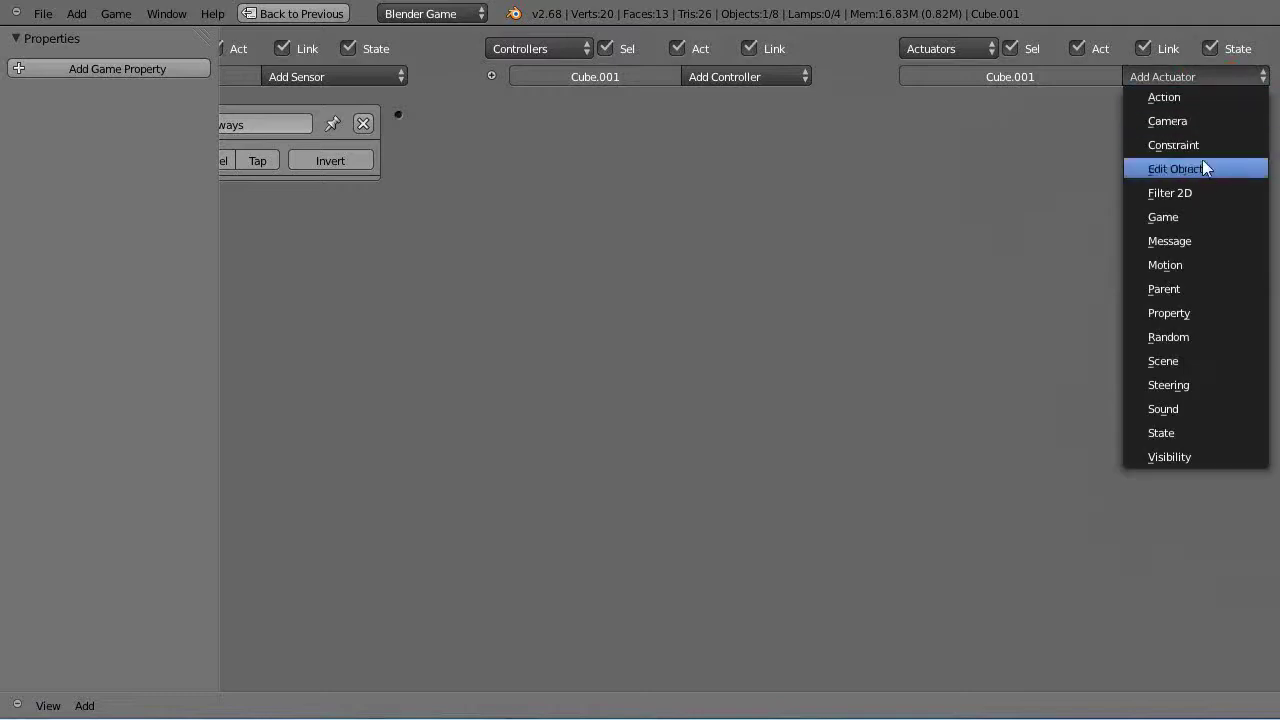
pyautogui.click(1177, 385)
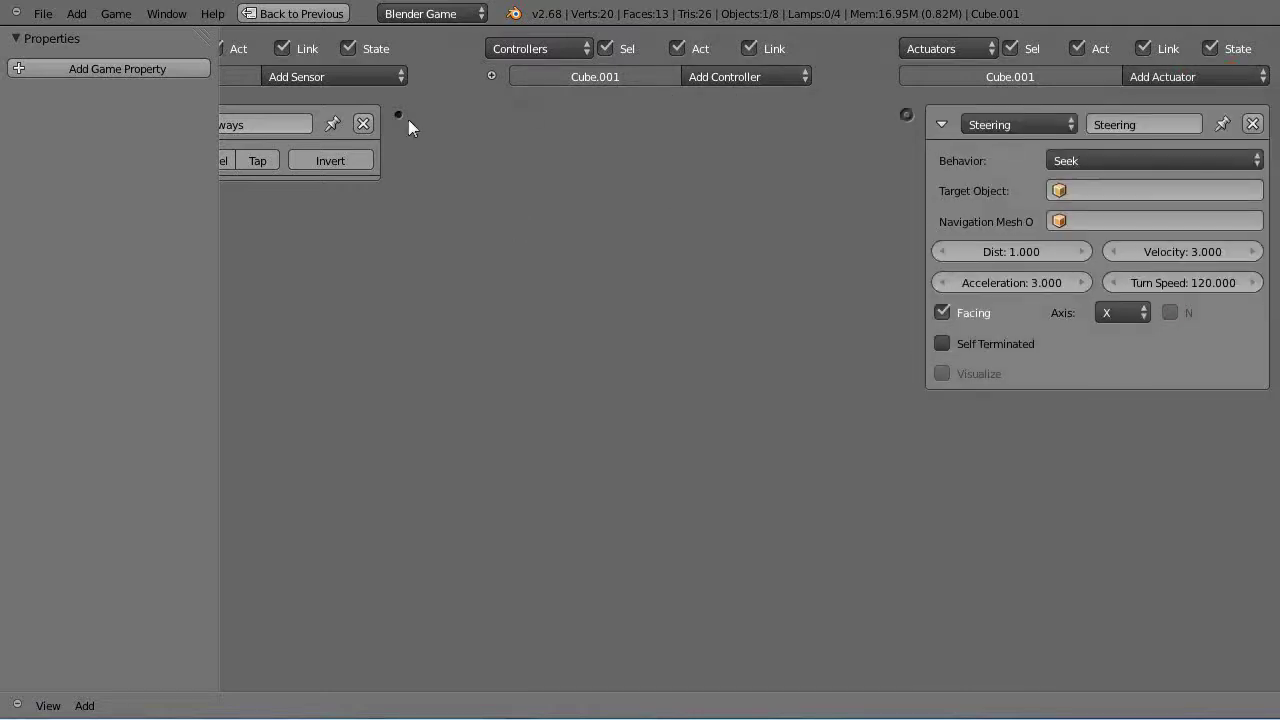
pyautogui.moveTo(398, 115); pyautogui.dragTo(906, 116)
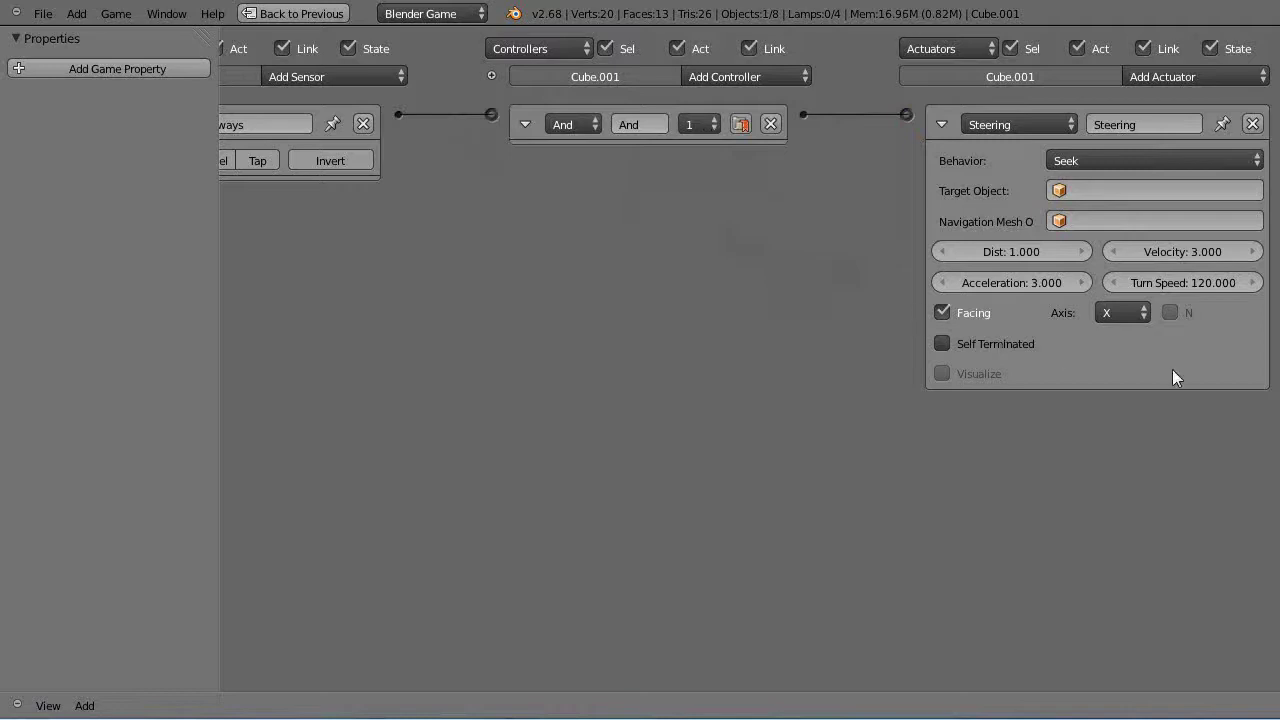
# Set the Steering actuator's behavior to Seek with Cube as the target object
pyautogui.click(1148, 160)
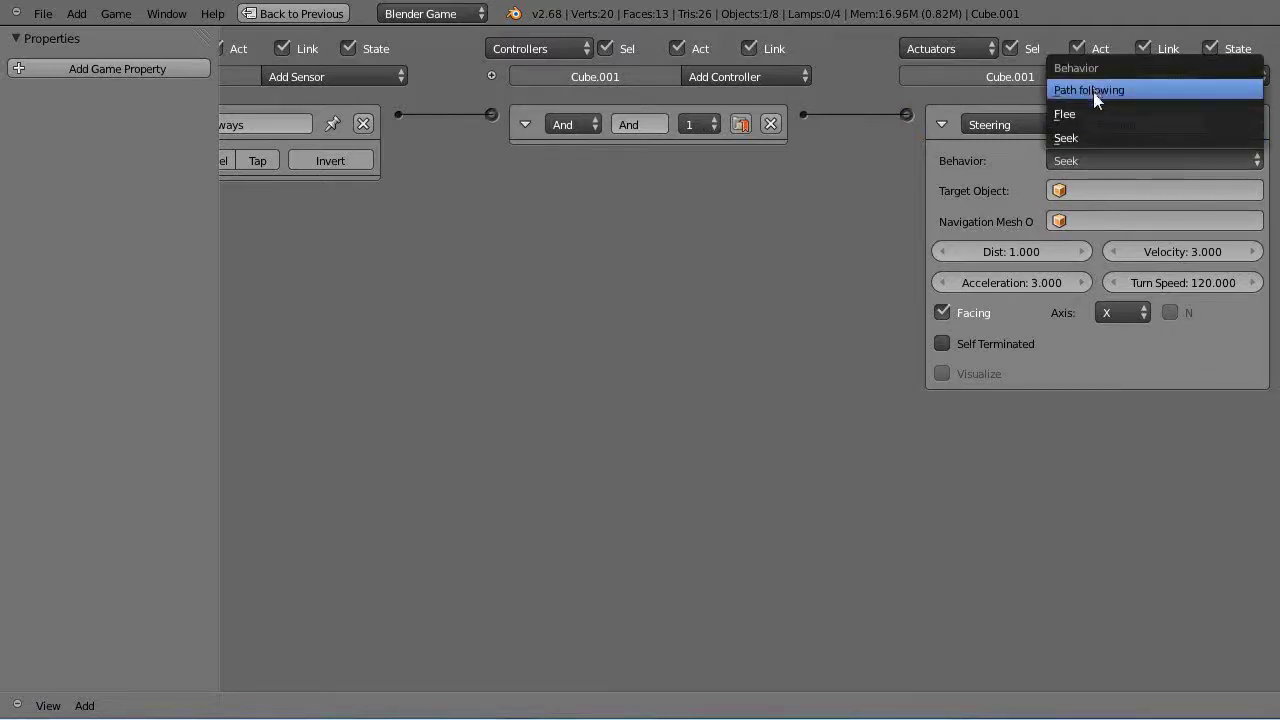
pyautogui.click(1072, 136)
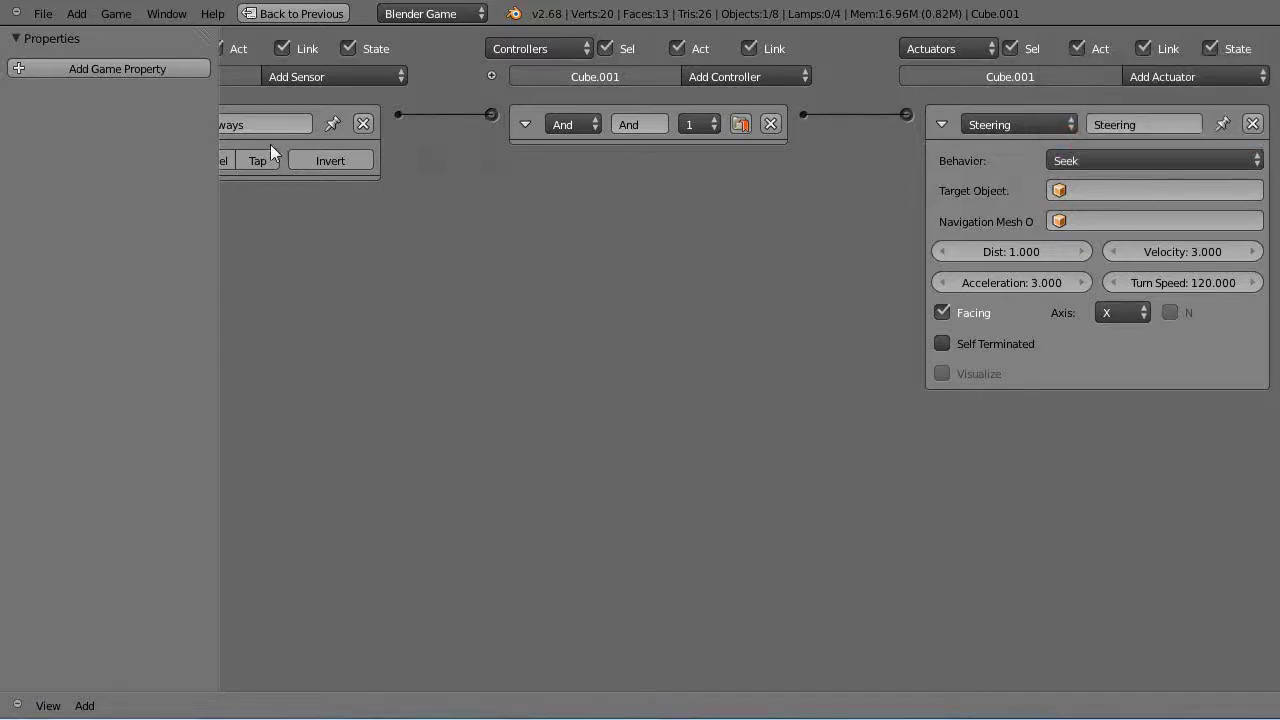
pyautogui.click(1089, 188)
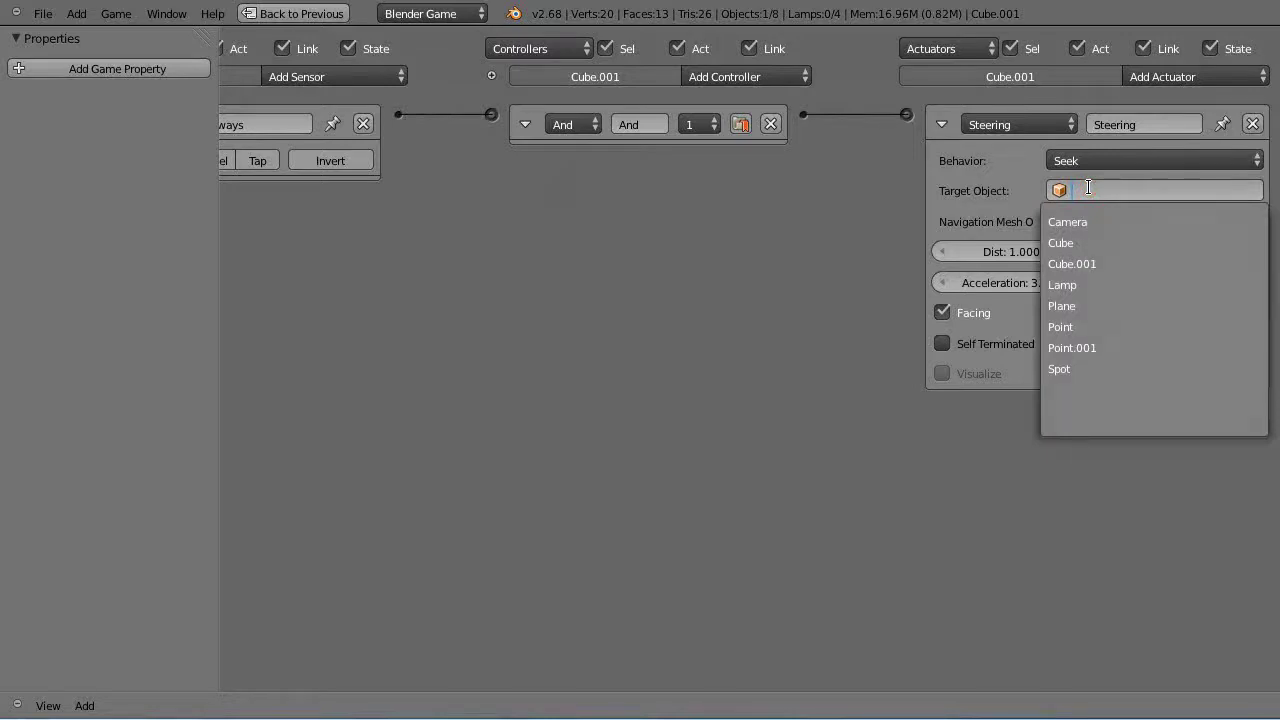
pyautogui.click(1087, 243)
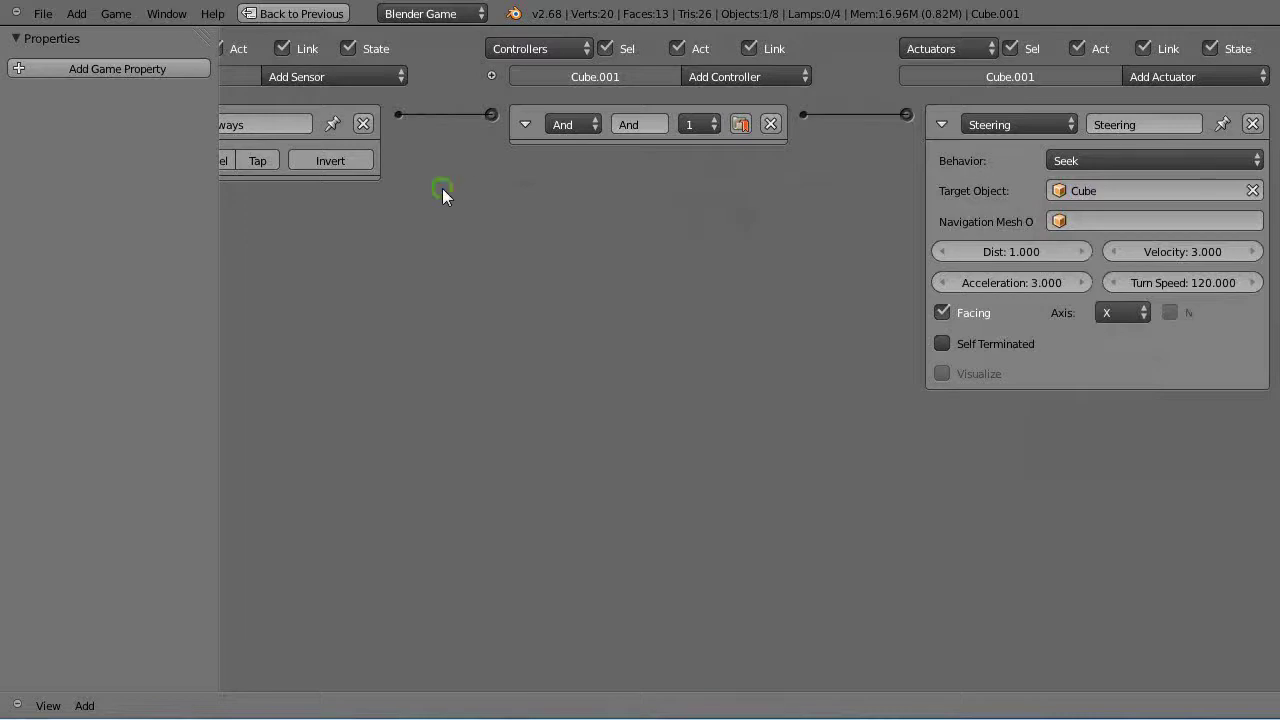
# Restore the maximized logic editor to its normal size and return to the Default screen layout
pyautogui.moveTo(444, 195); pyautogui.dragTo(755, 280, button='middle')
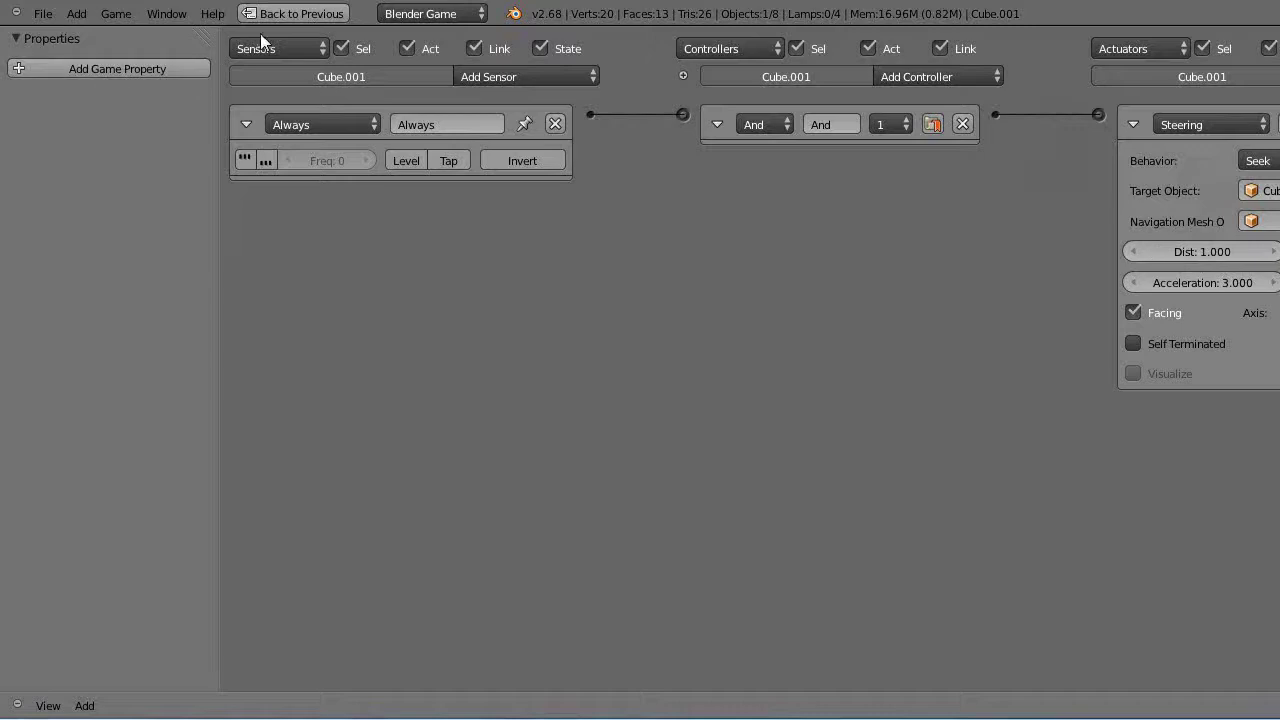
pyautogui.click(285, 14)
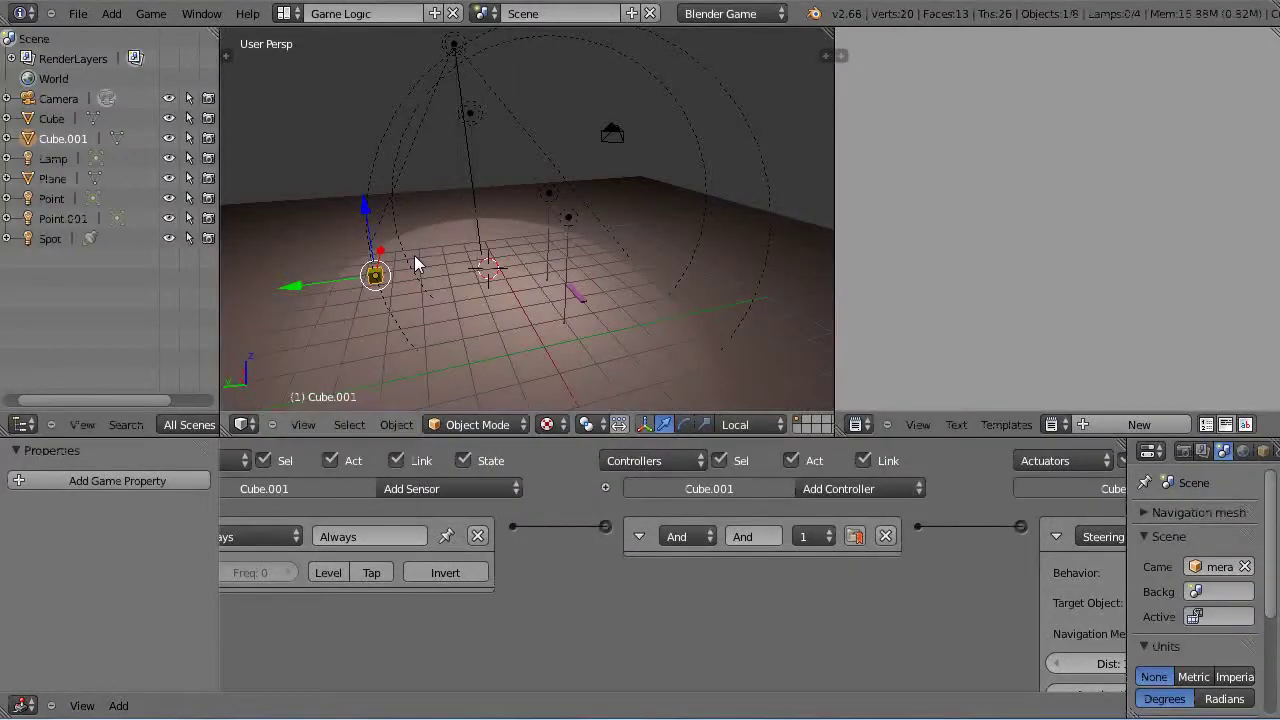
pyautogui.hotkey('ctrl', 'Left')
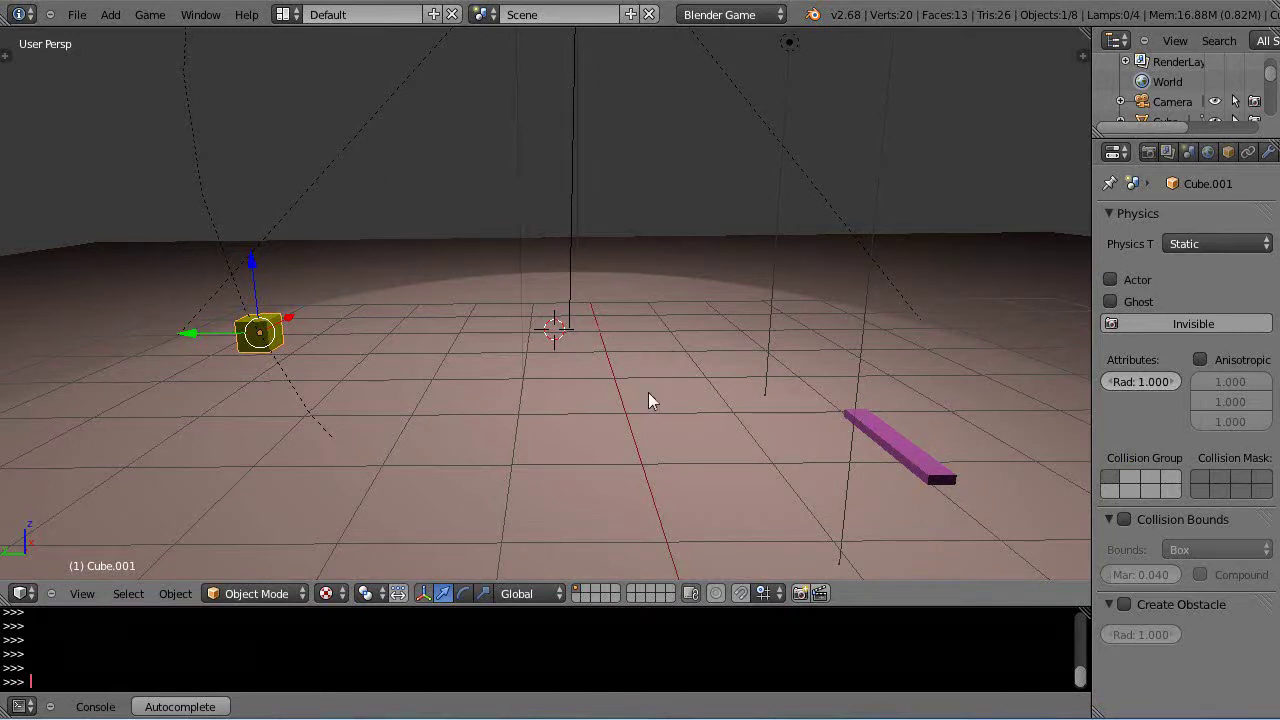
# Run the game and steer the pink bar around the floor in changing directions to test how the yellow cube chases it
pyautogui.press('p')
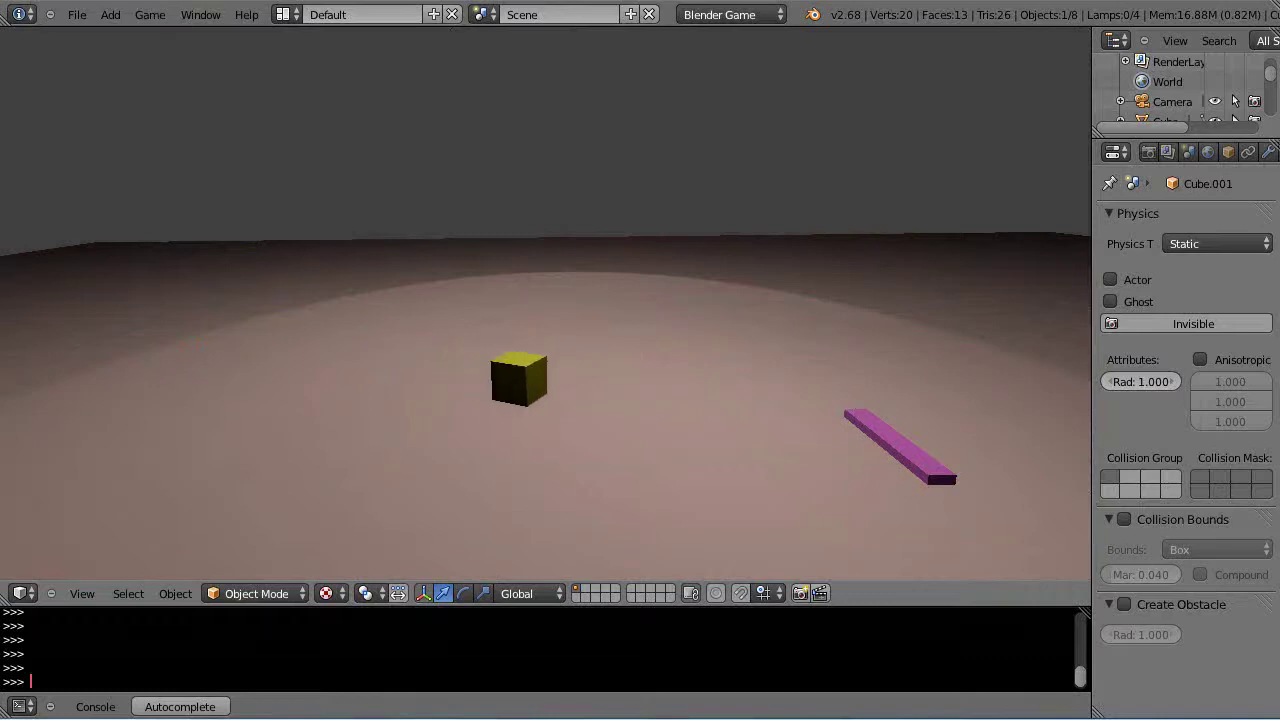
pyautogui.press('Up')
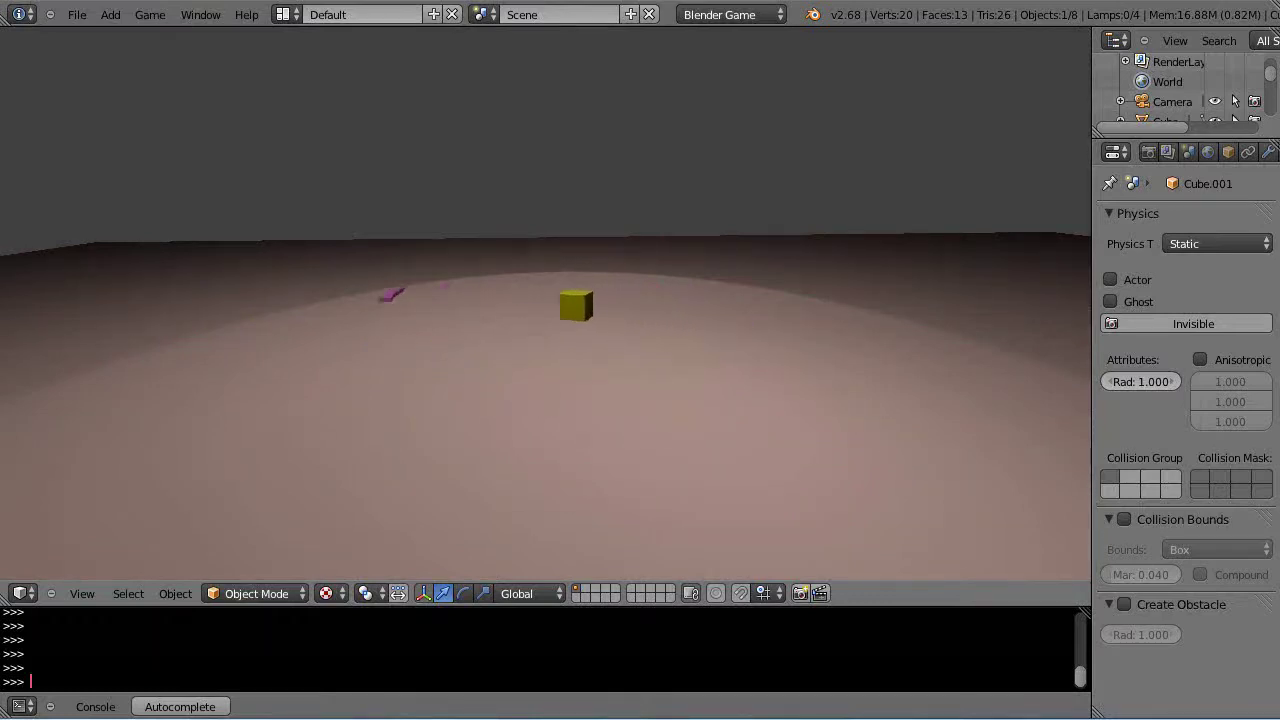
pyautogui.press('Left')
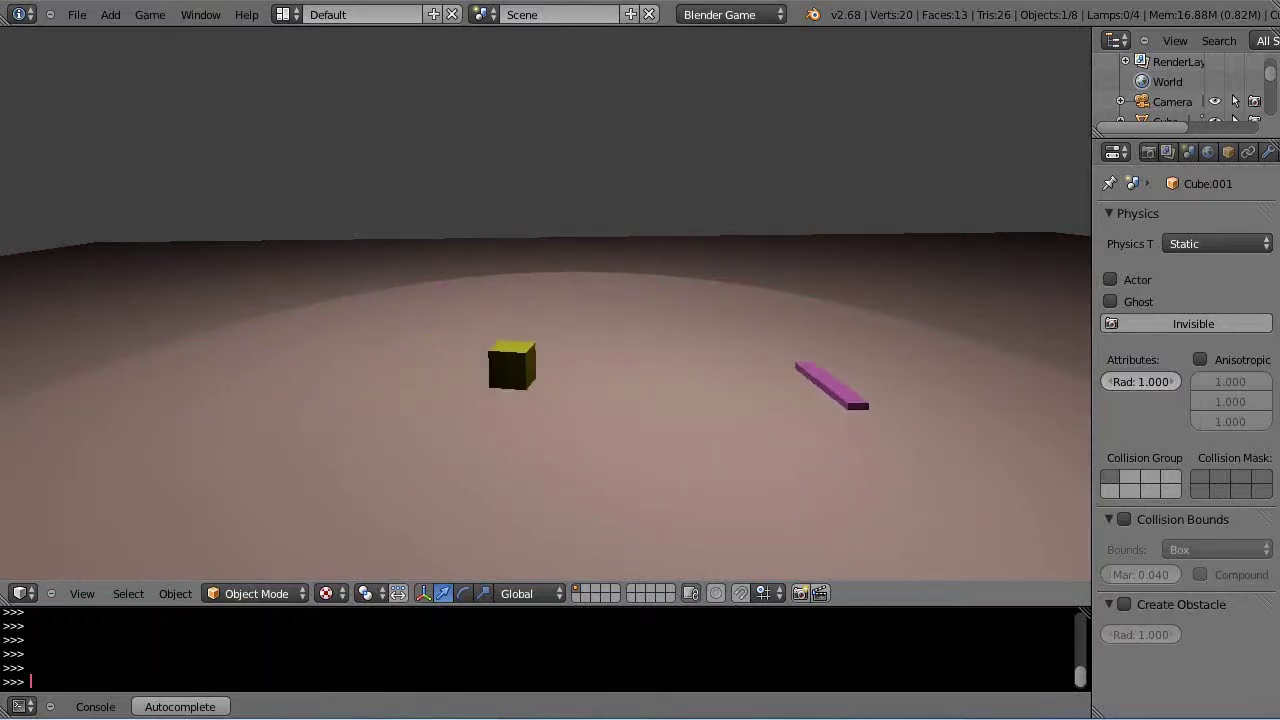
pyautogui.press('Up')
pyautogui.press('Left')
pyautogui.press('Right')
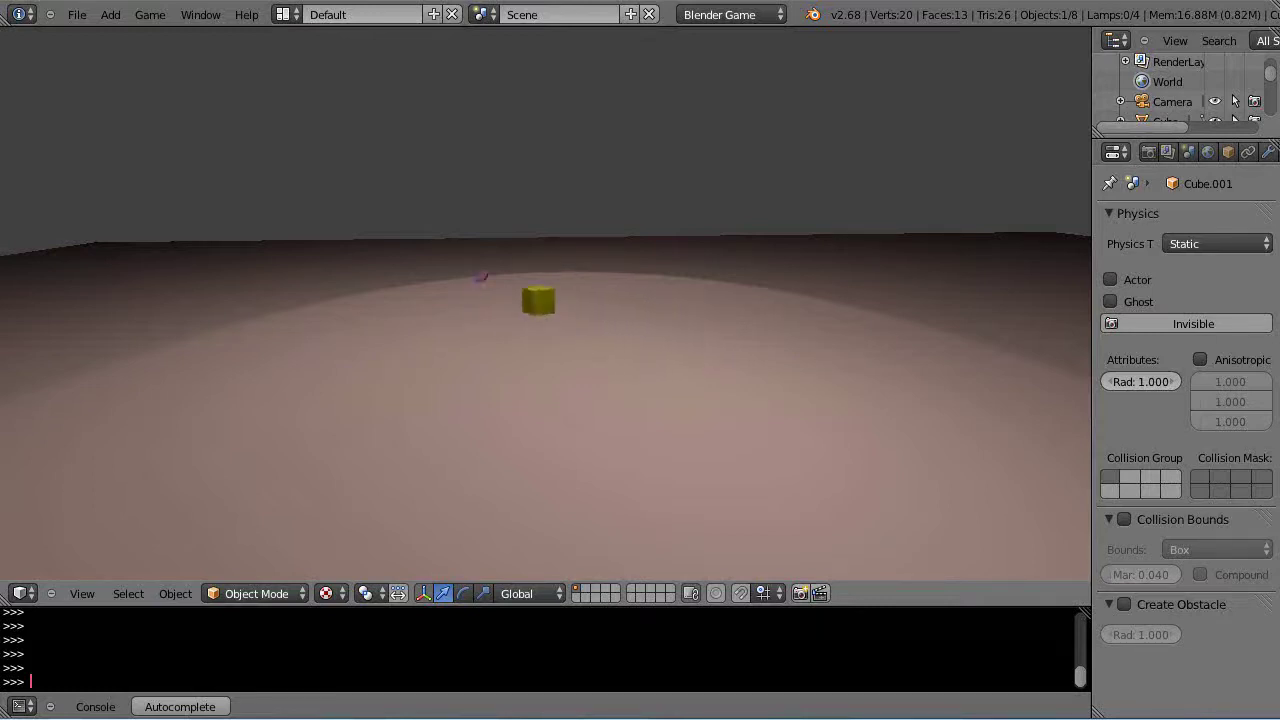
pyautogui.press('Up')
pyautogui.press('Right')
pyautogui.press('Up')
pyautogui.press('Right')
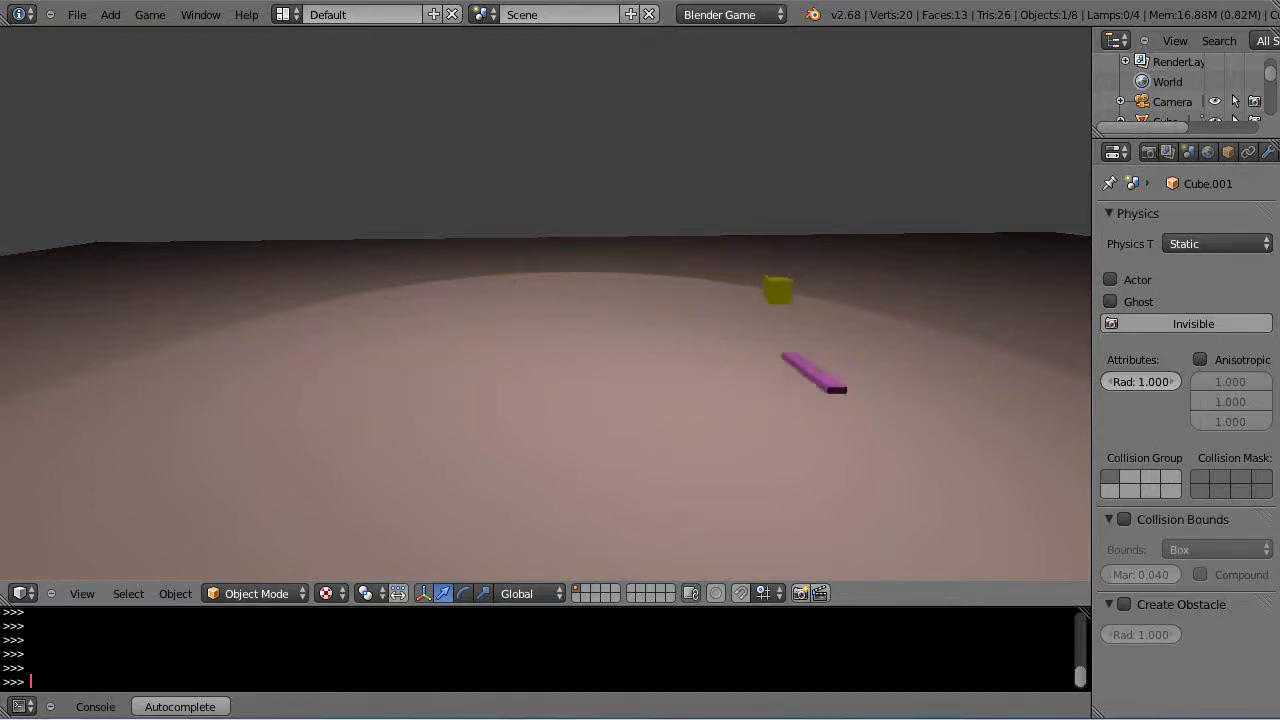
pyautogui.press('Up')
pyautogui.press('Right')
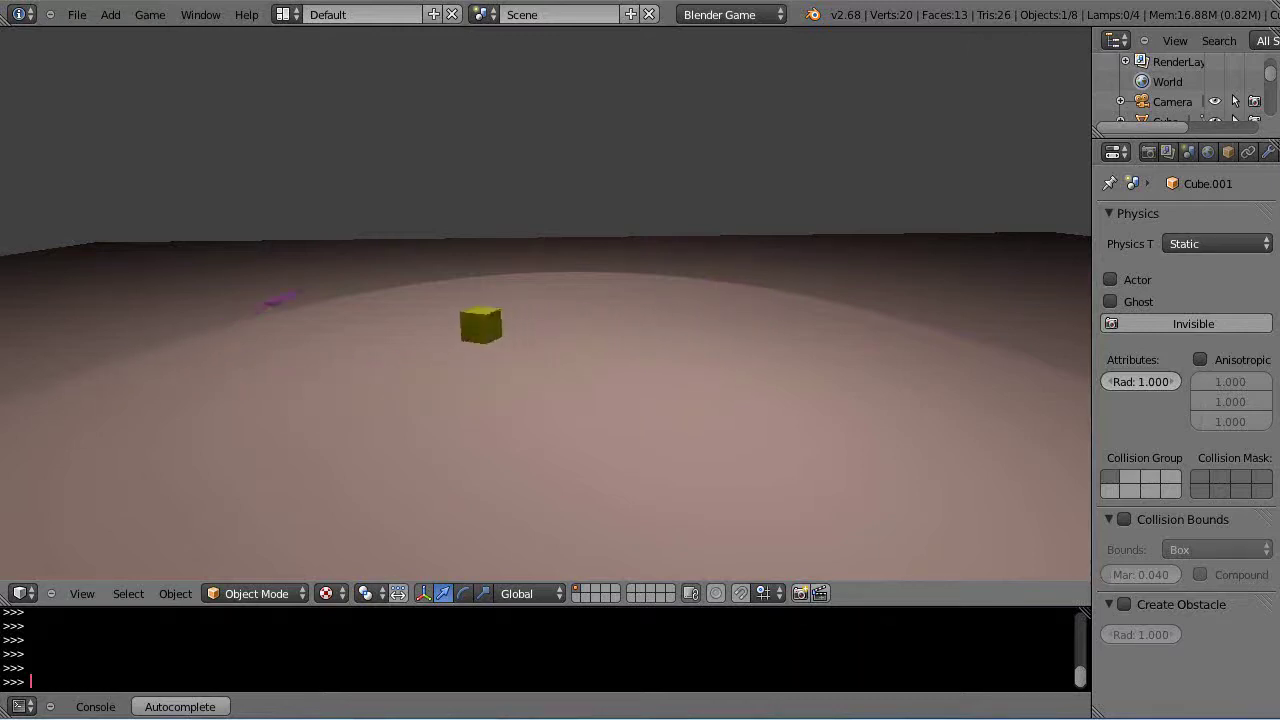
pyautogui.press('Up')
pyautogui.press('Right')
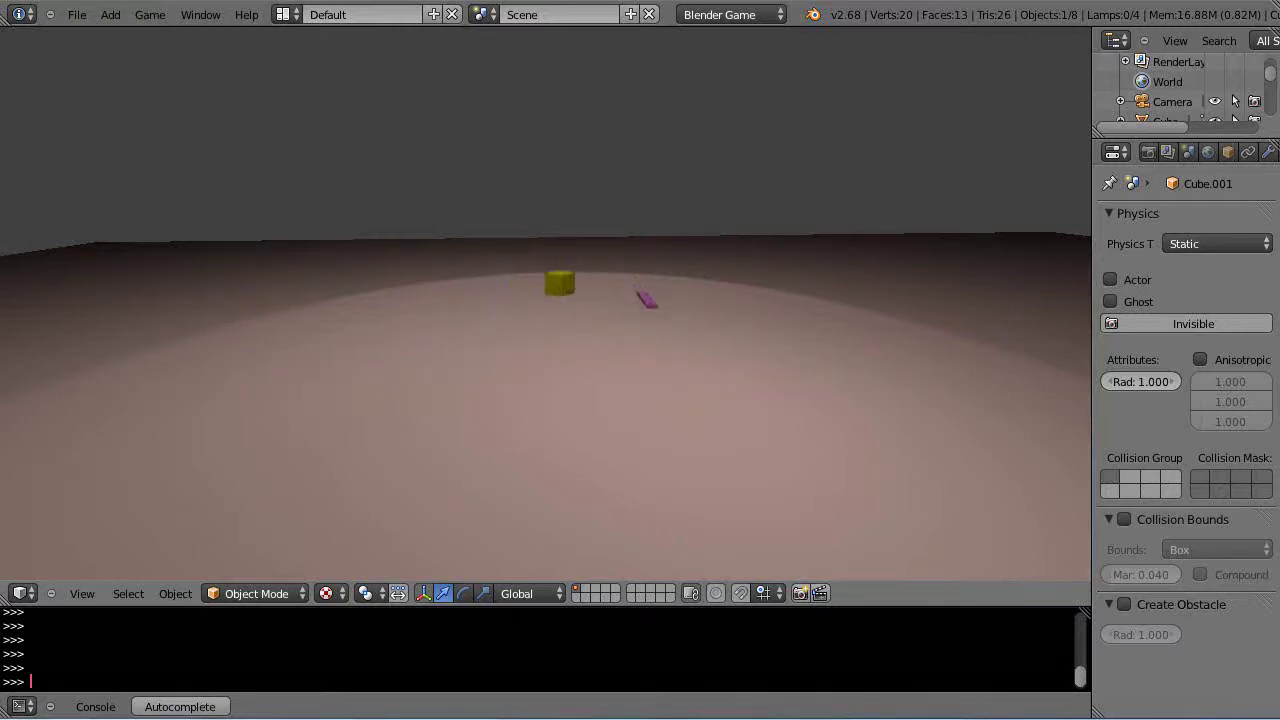
pyautogui.press('Up')
pyautogui.press('Right')
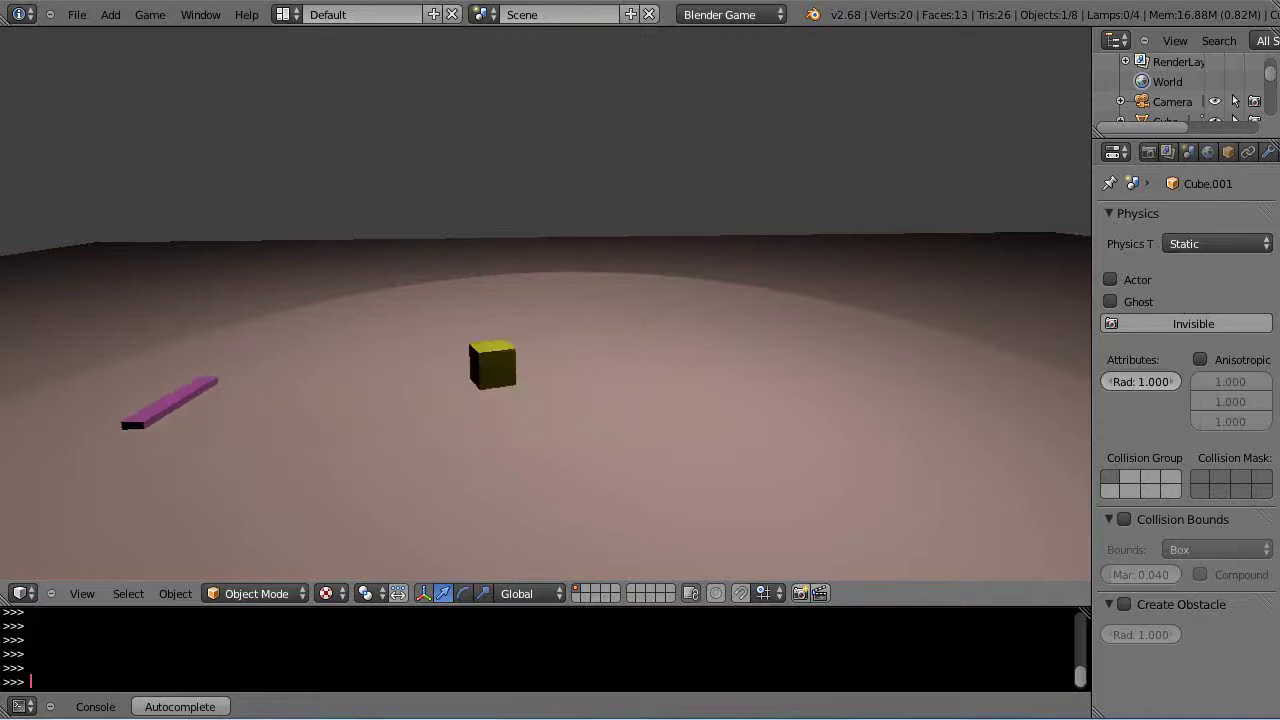
pyautogui.press('Up')
pyautogui.press('Right')
pyautogui.press('Right')
pyautogui.press('Up')
pyautogui.press('Right')
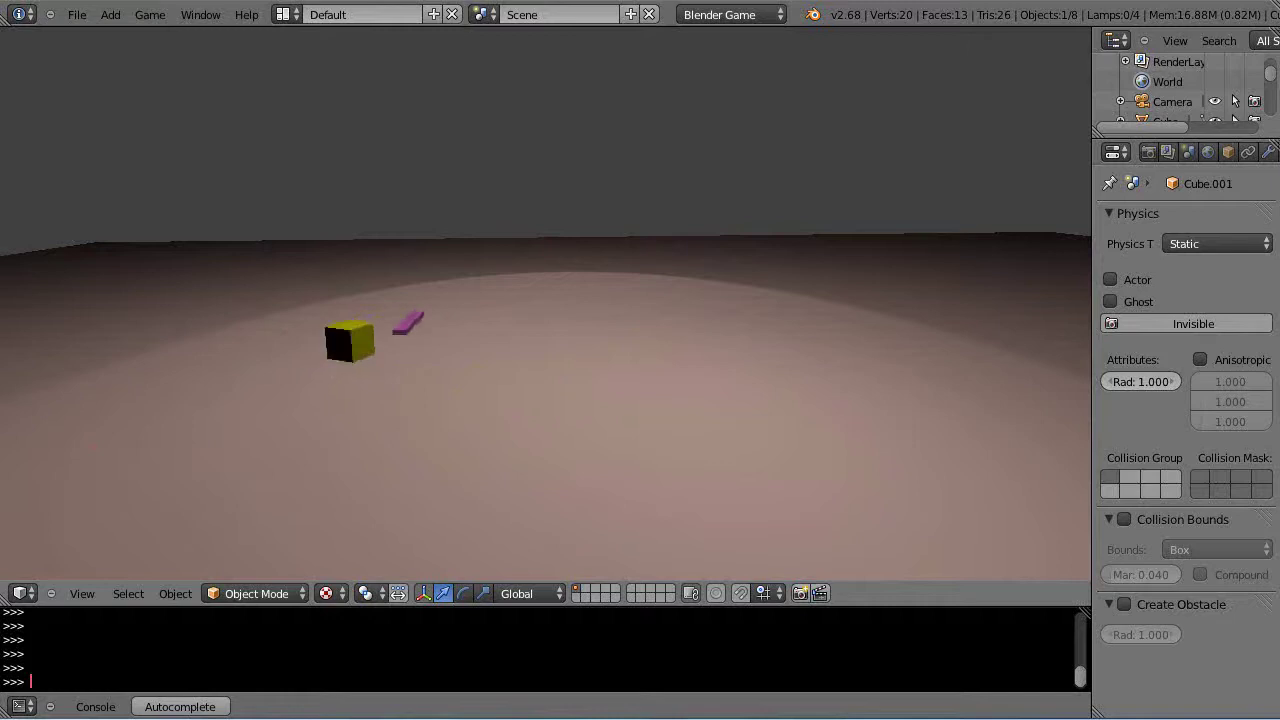
pyautogui.press('Right')
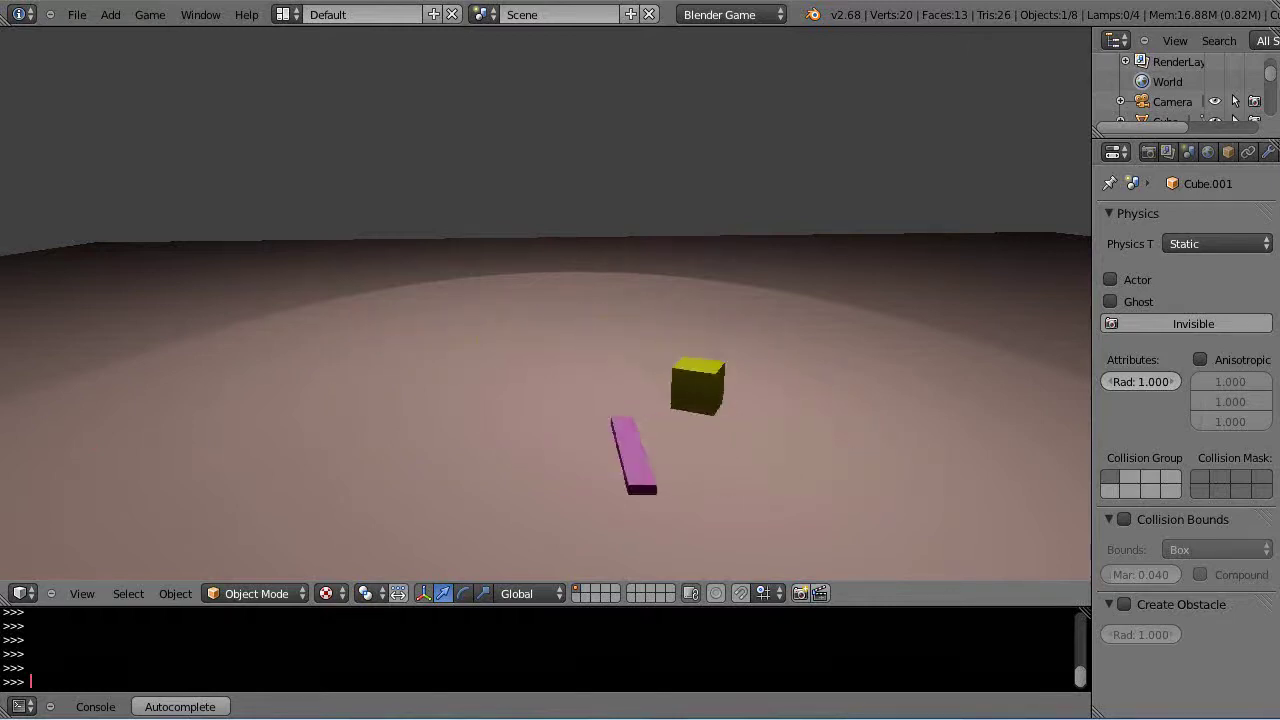
pyautogui.press('Right')
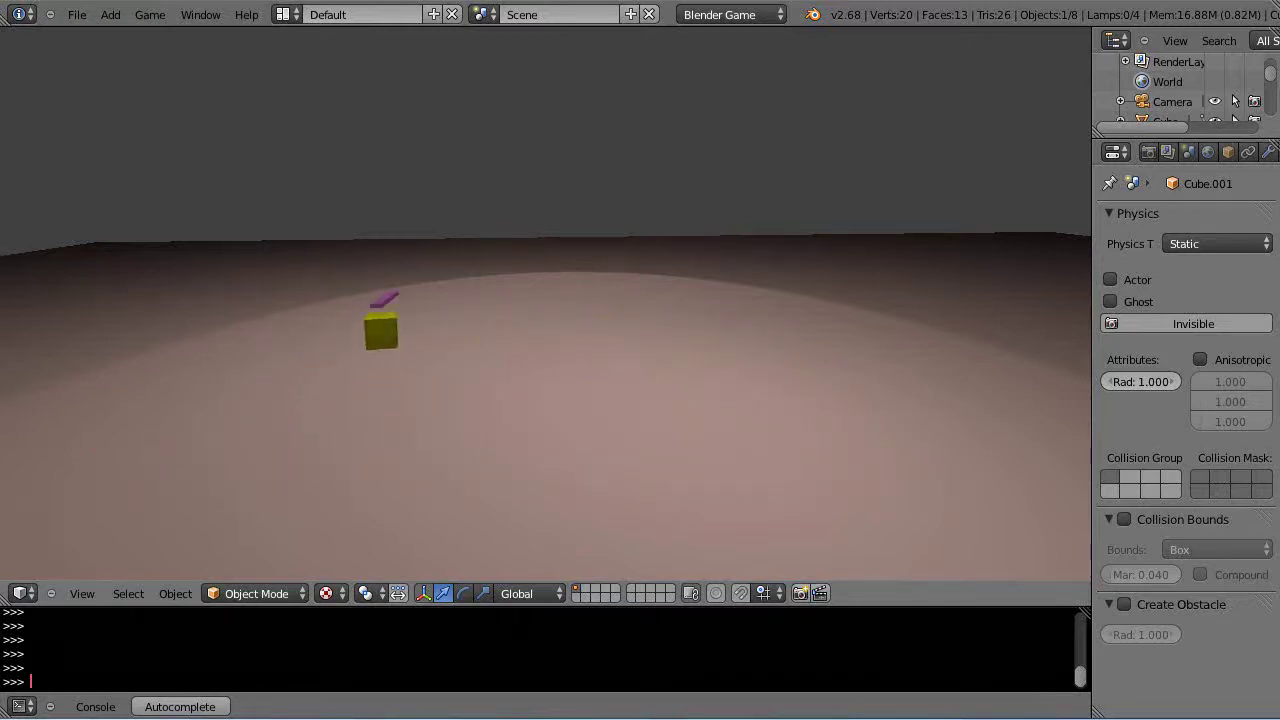
pyautogui.press('Down')
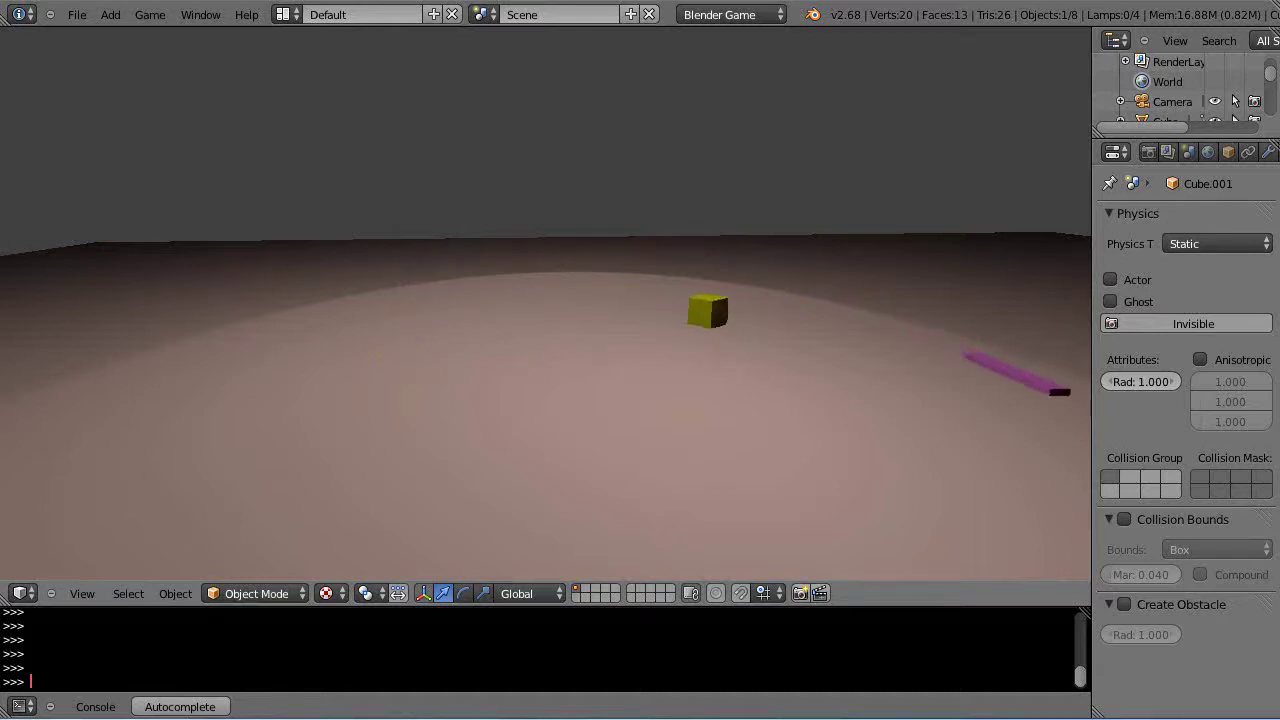
pyautogui.press('Left')
pyautogui.press('Left')
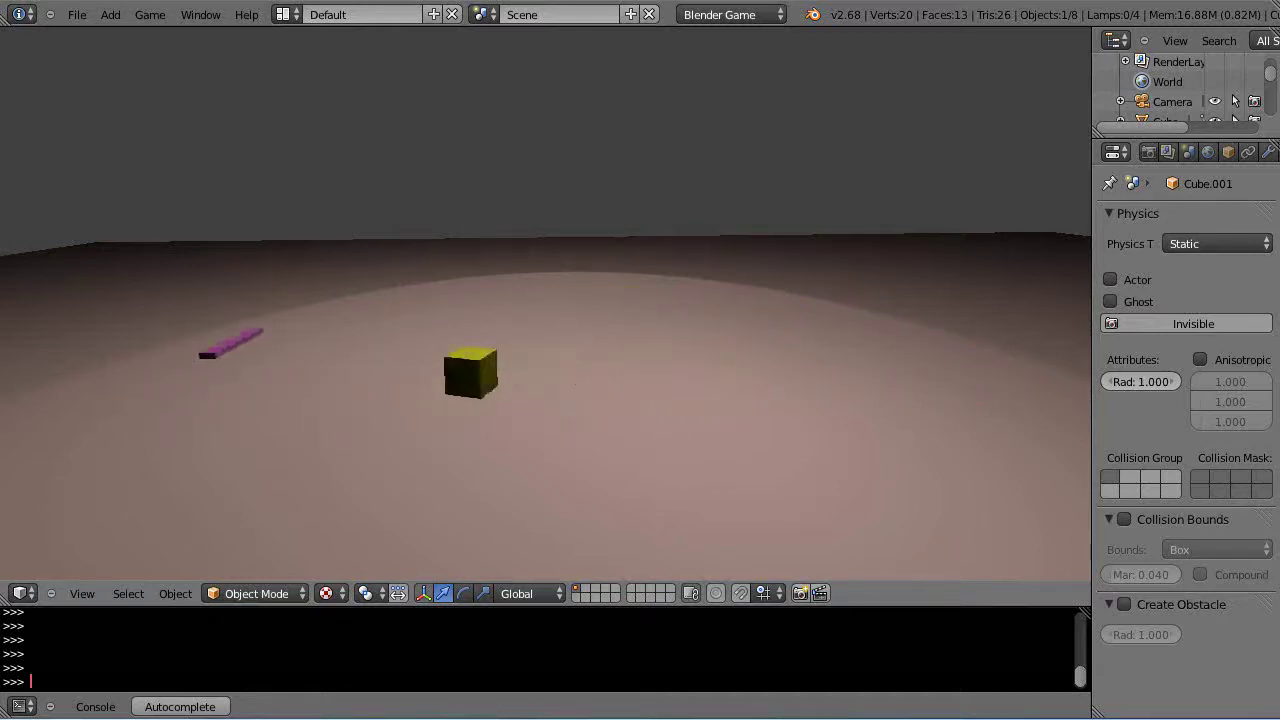
pyautogui.press('Right')
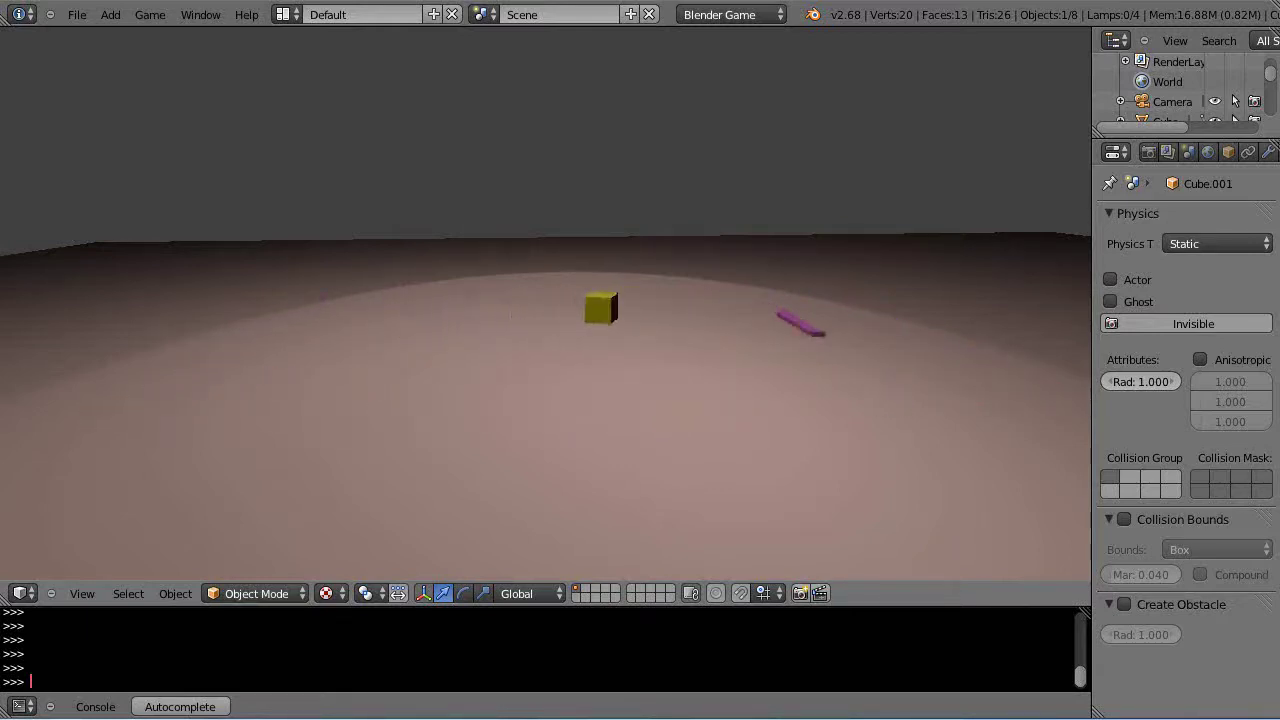
pyautogui.press('Left')
pyautogui.press('Up')
pyautogui.press('Right')
pyautogui.press('Right')
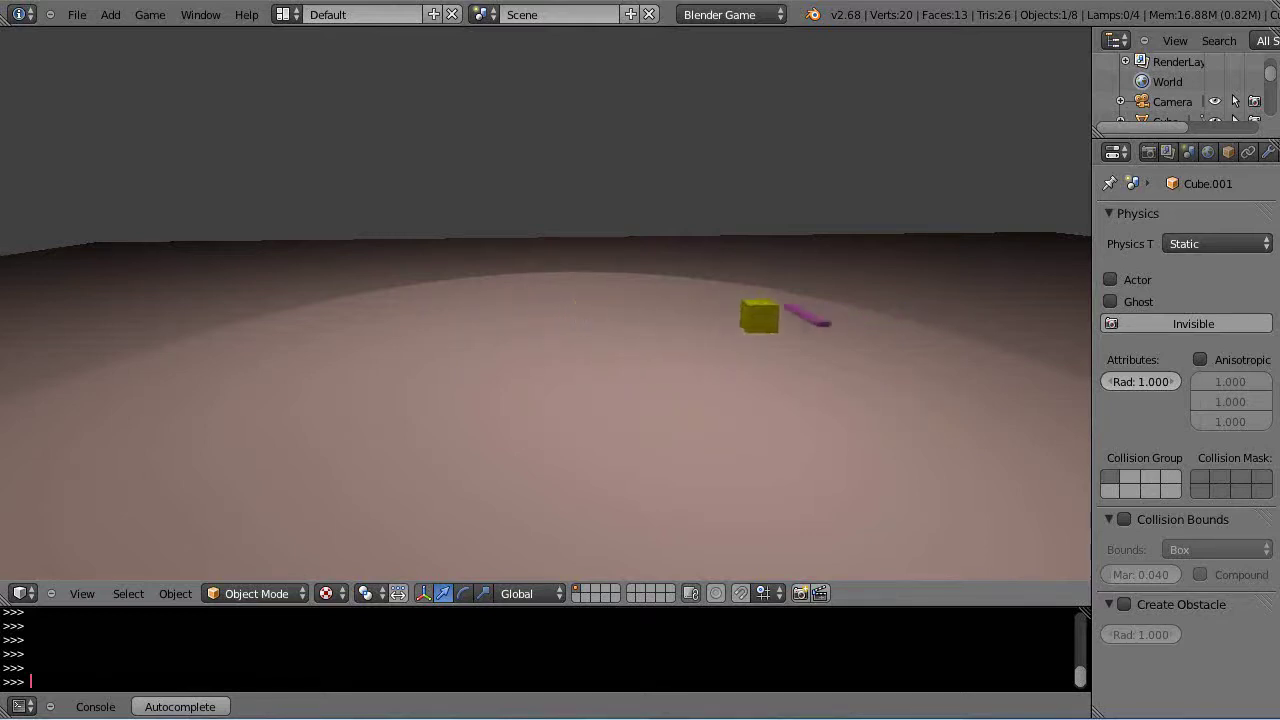
pyautogui.press('Left')
pyautogui.press('Left')
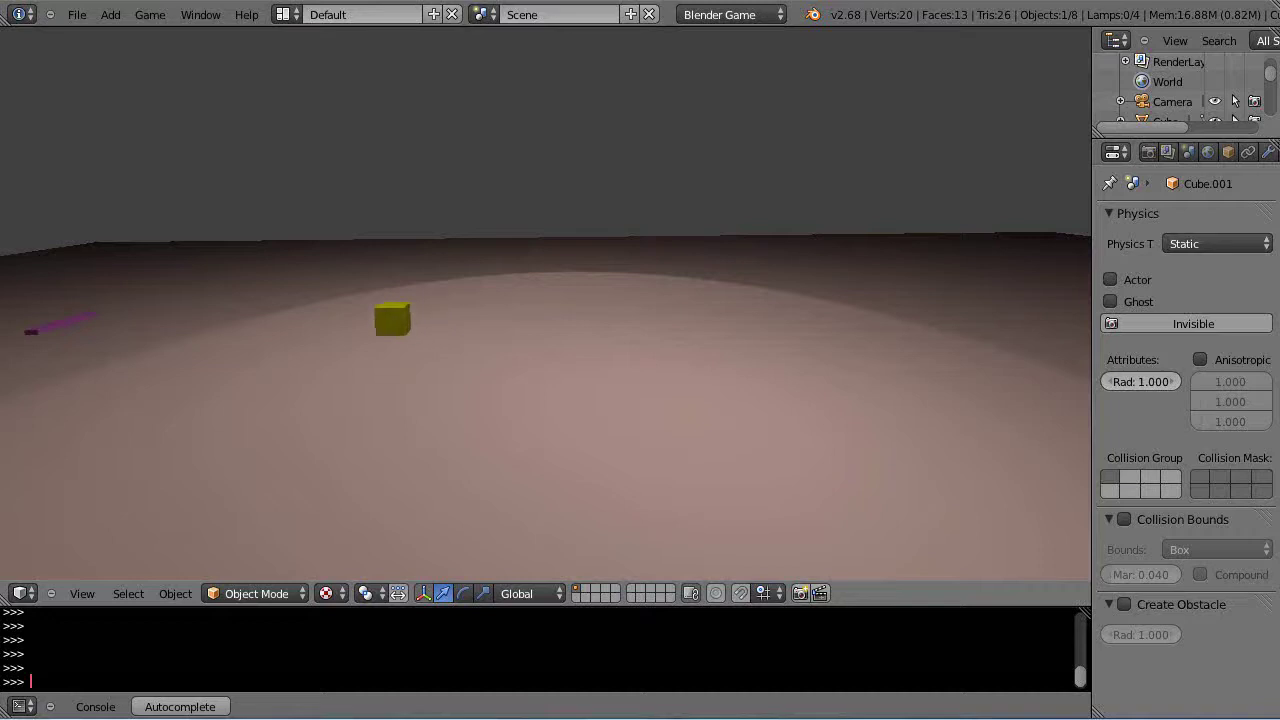
pyautogui.press('Left')
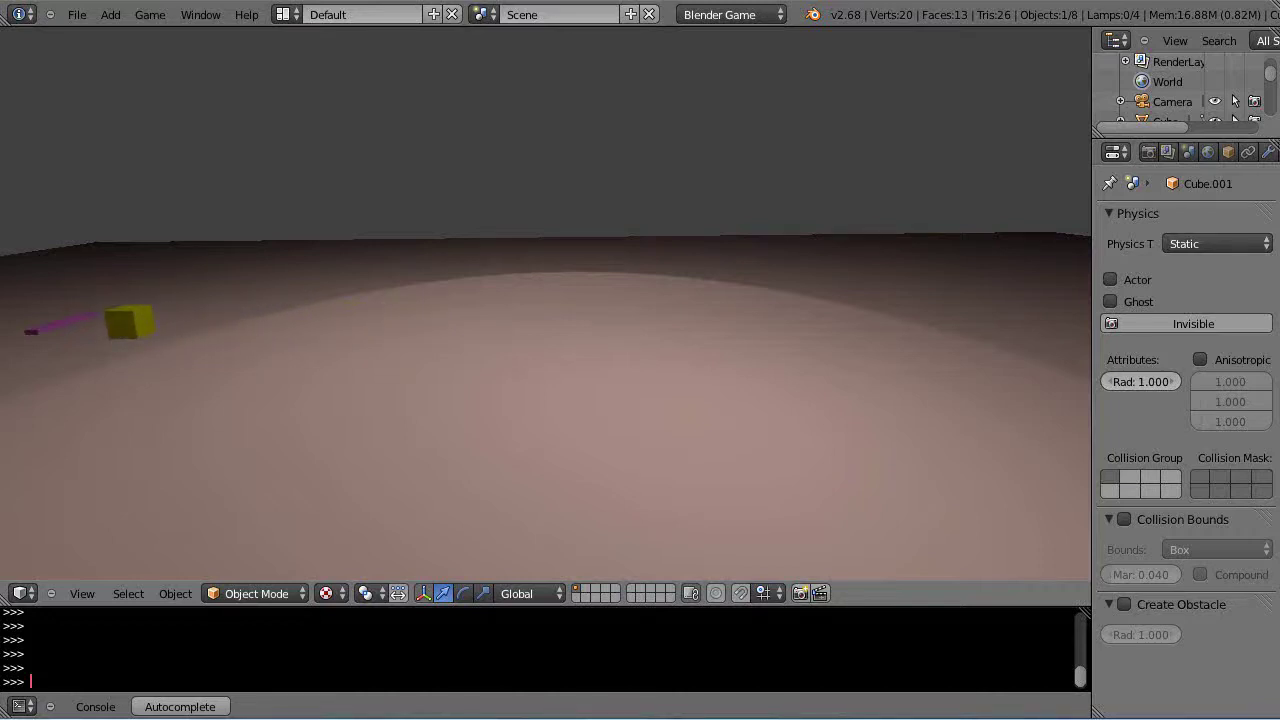